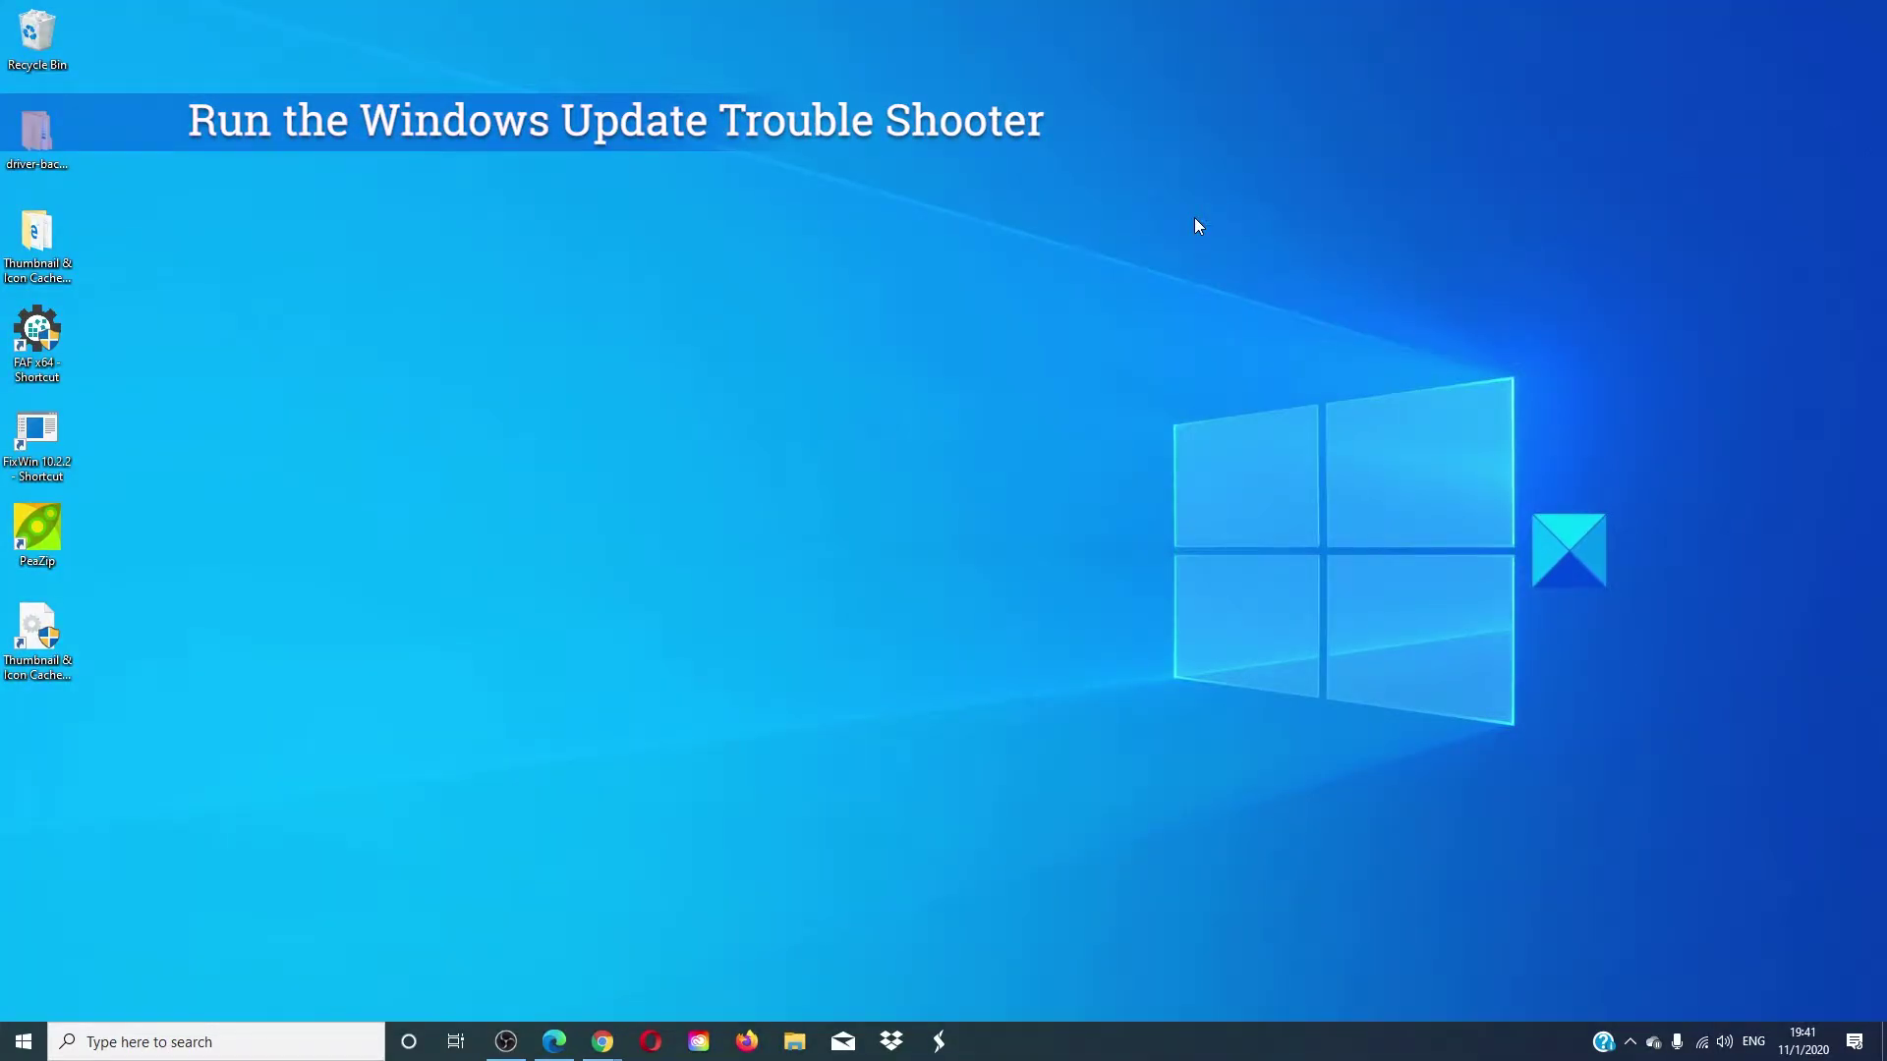
Step: Search 'tr' for Troubleshoot settings and run the Windows Update troubleshooter under Additional troubleshooters
left_click(167, 1051)
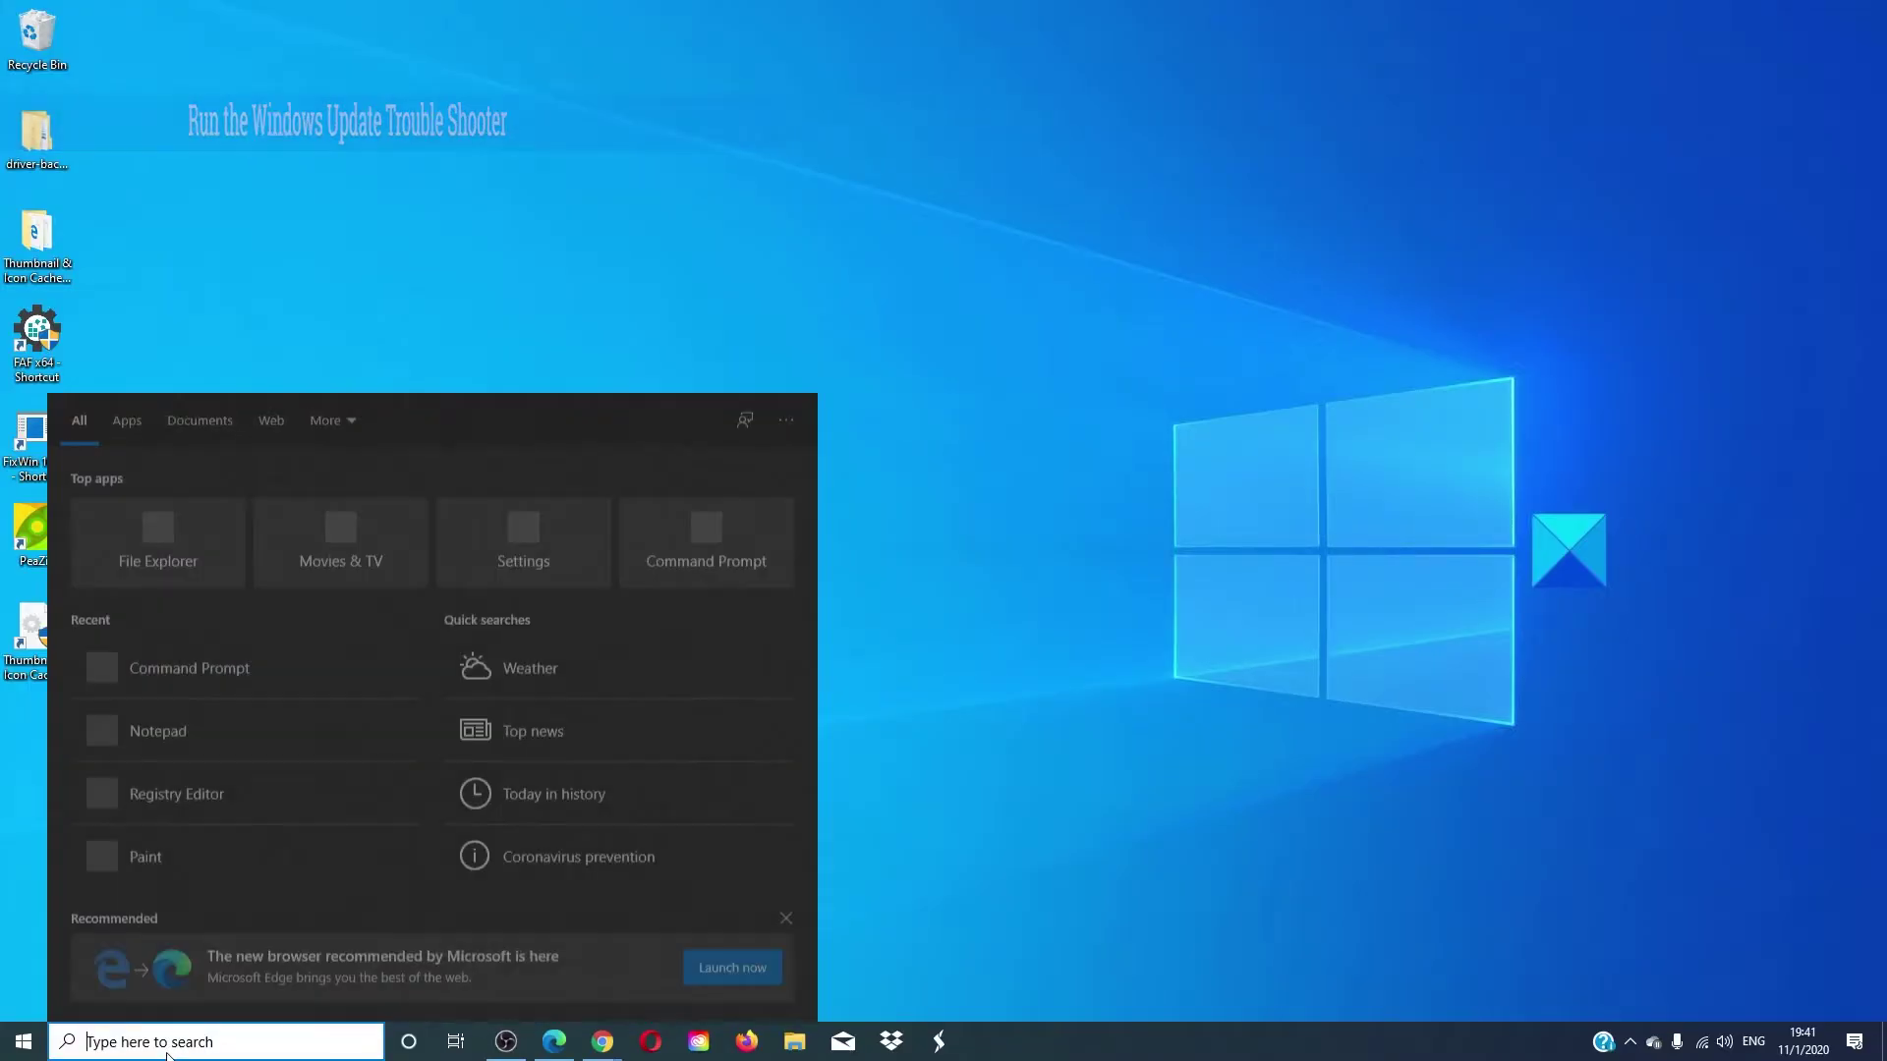
type("tr")
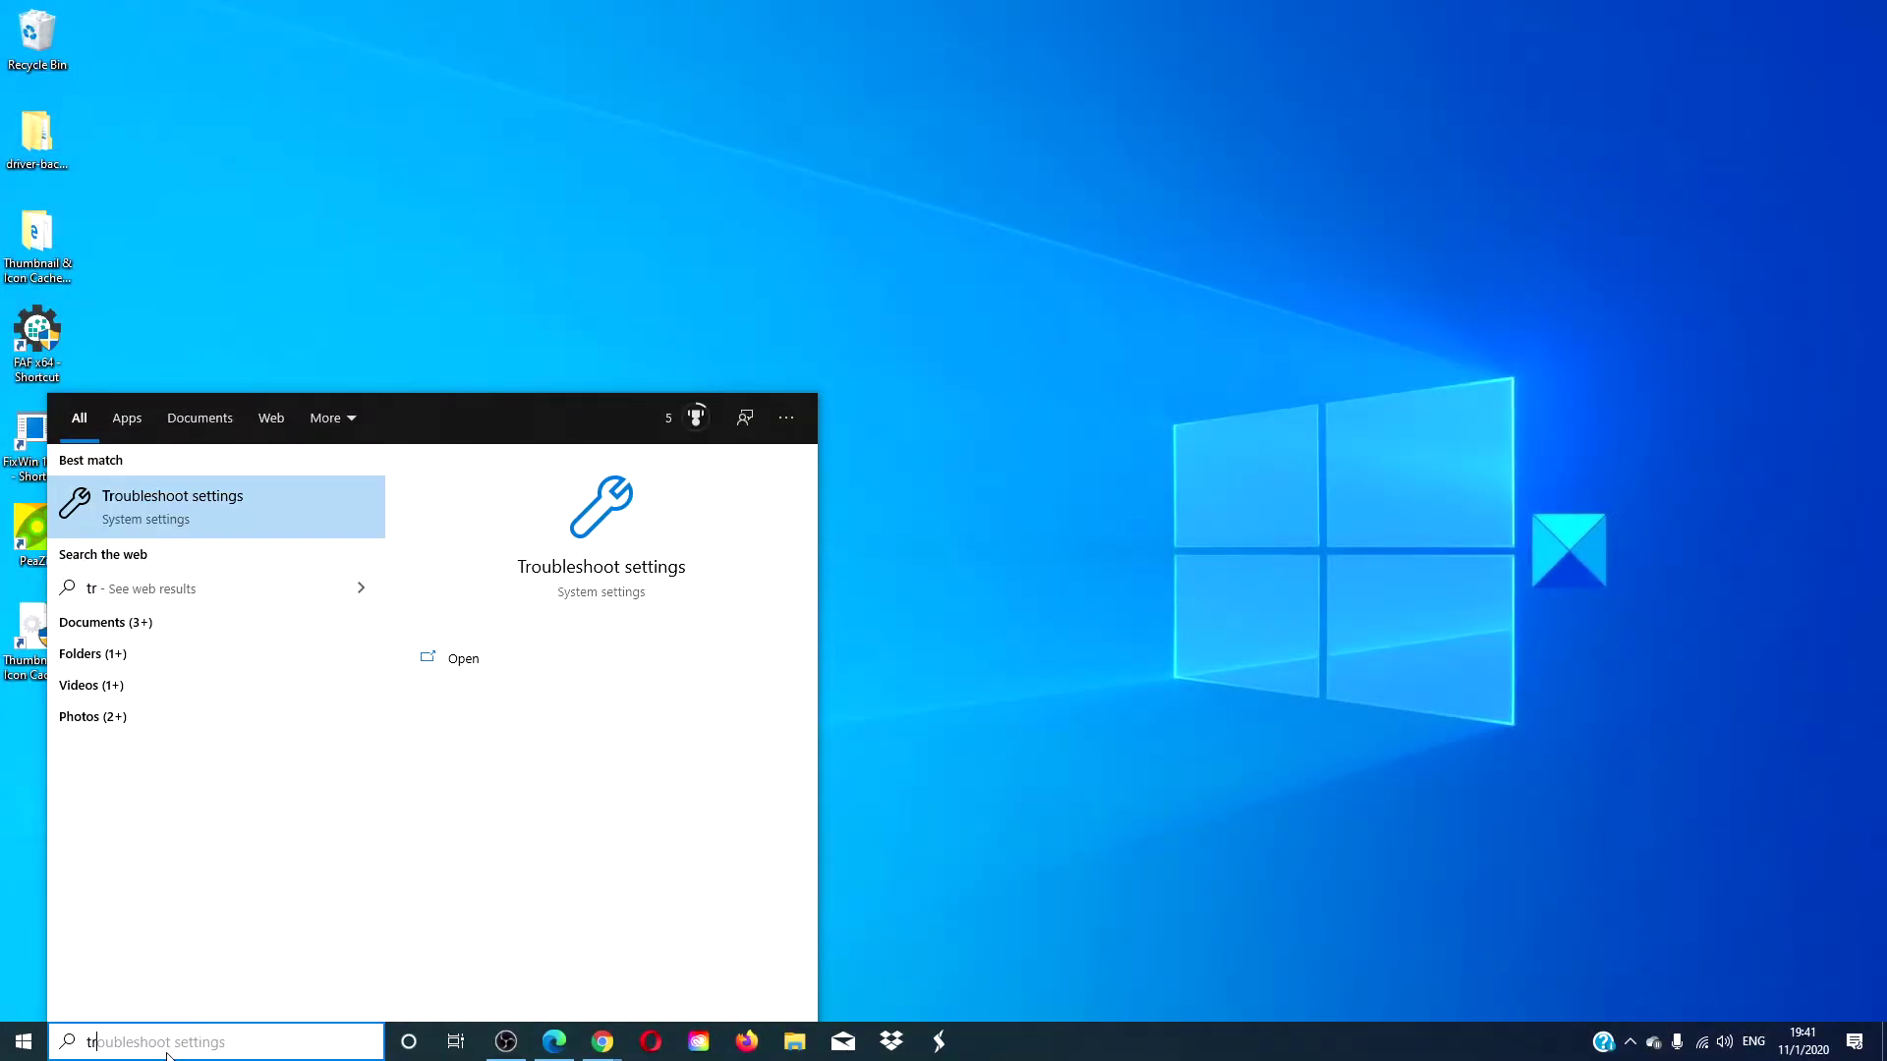
left_click(572, 575)
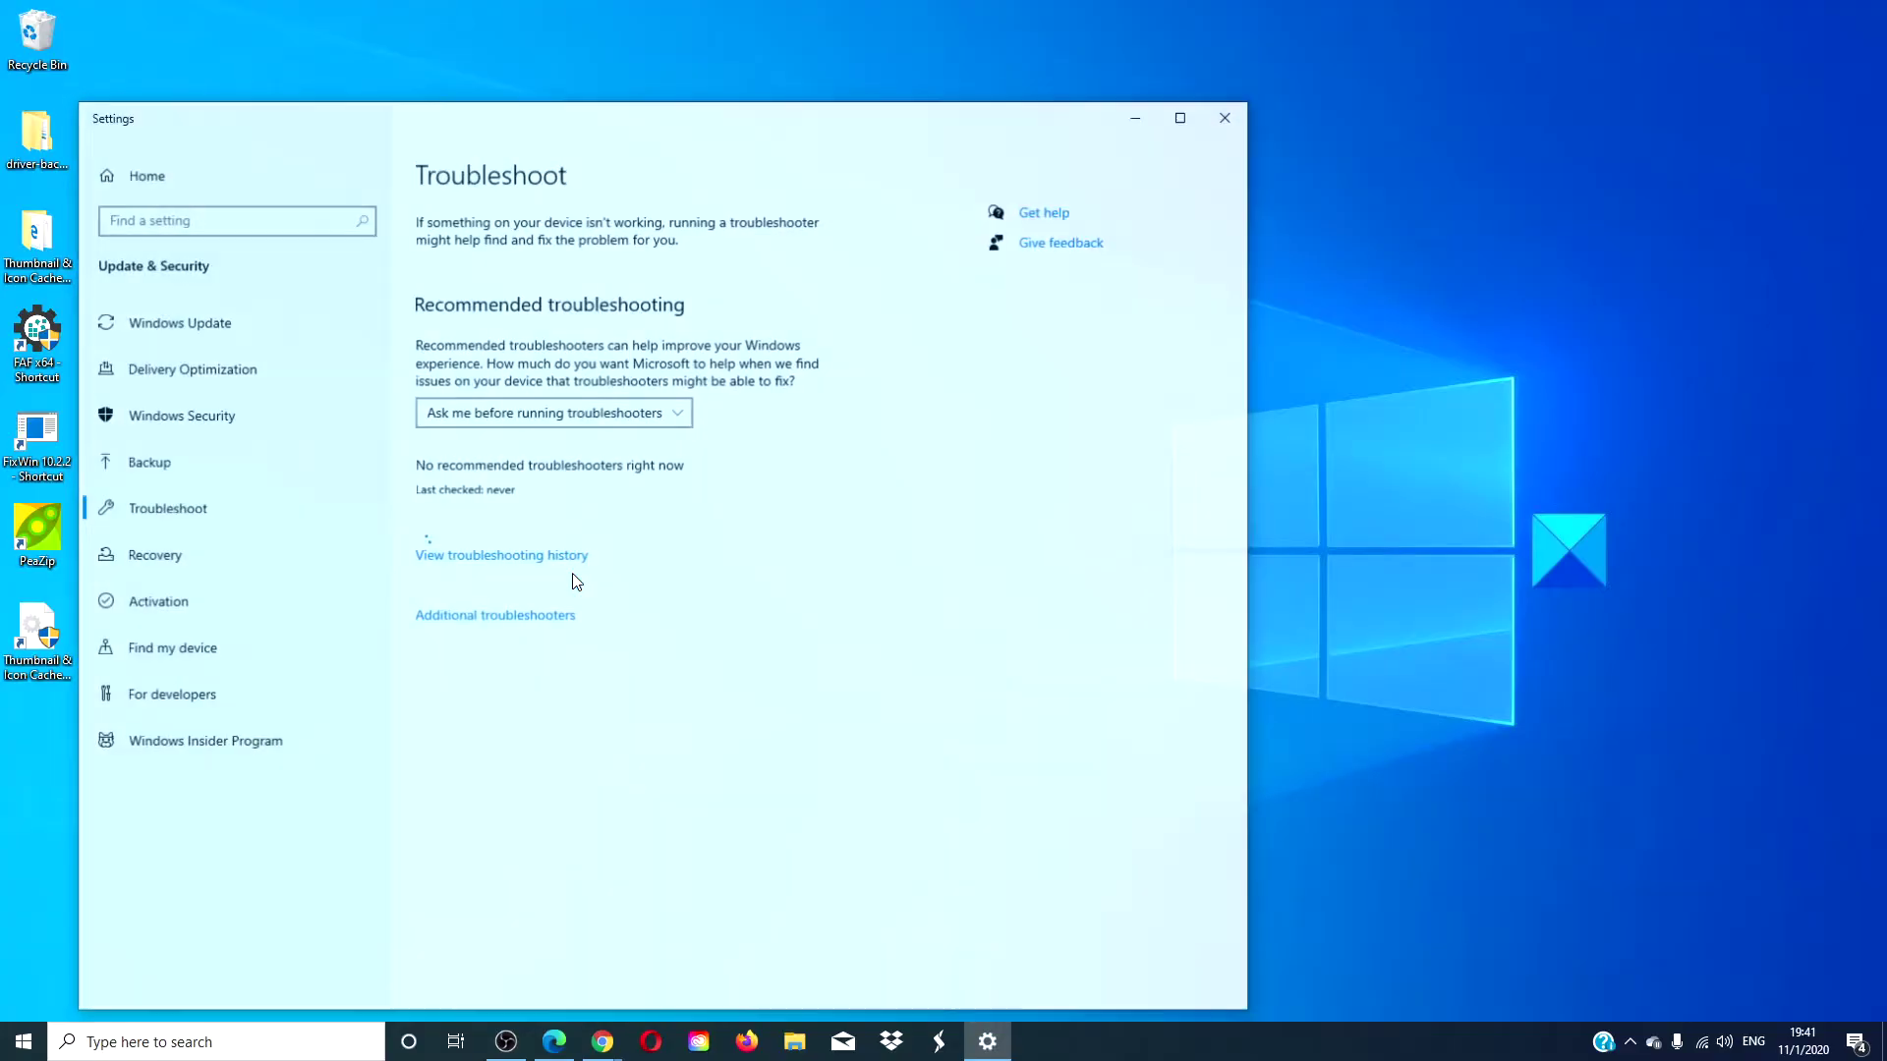
left_click(528, 617)
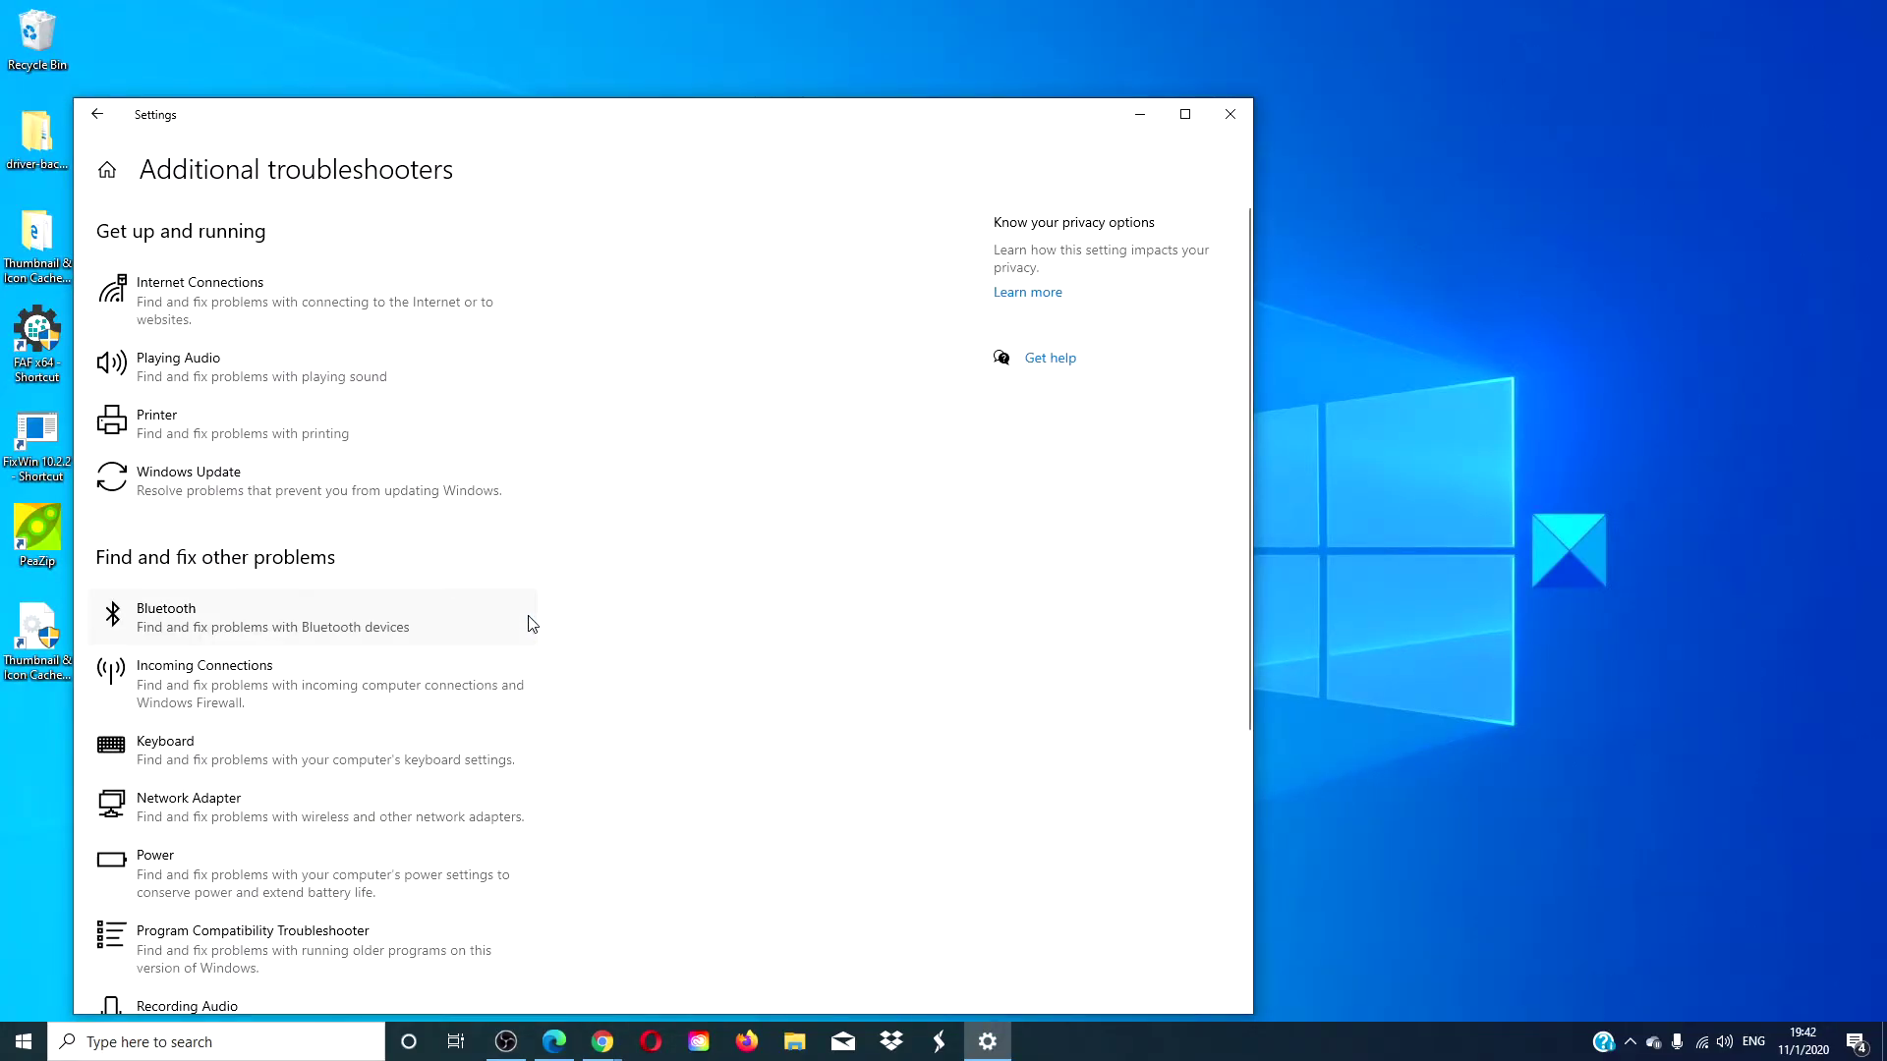
left_click(365, 480)
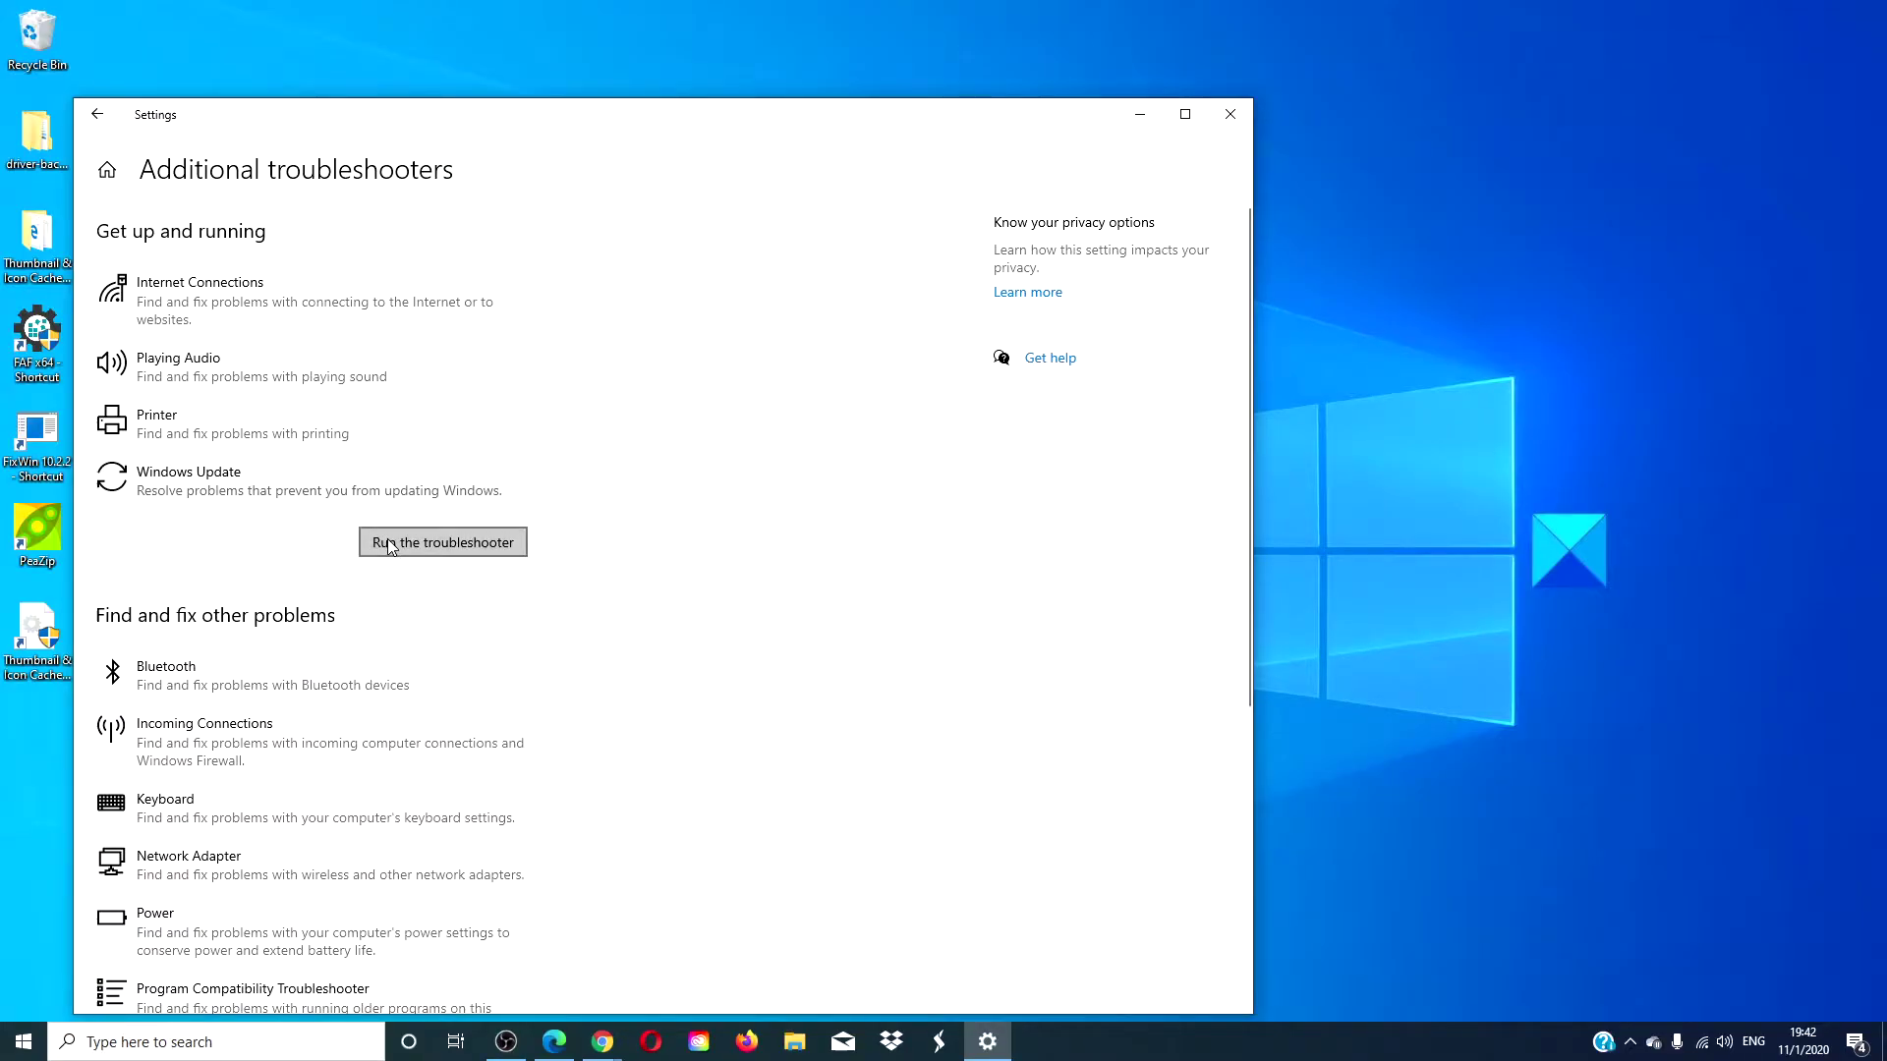
left_click(390, 544)
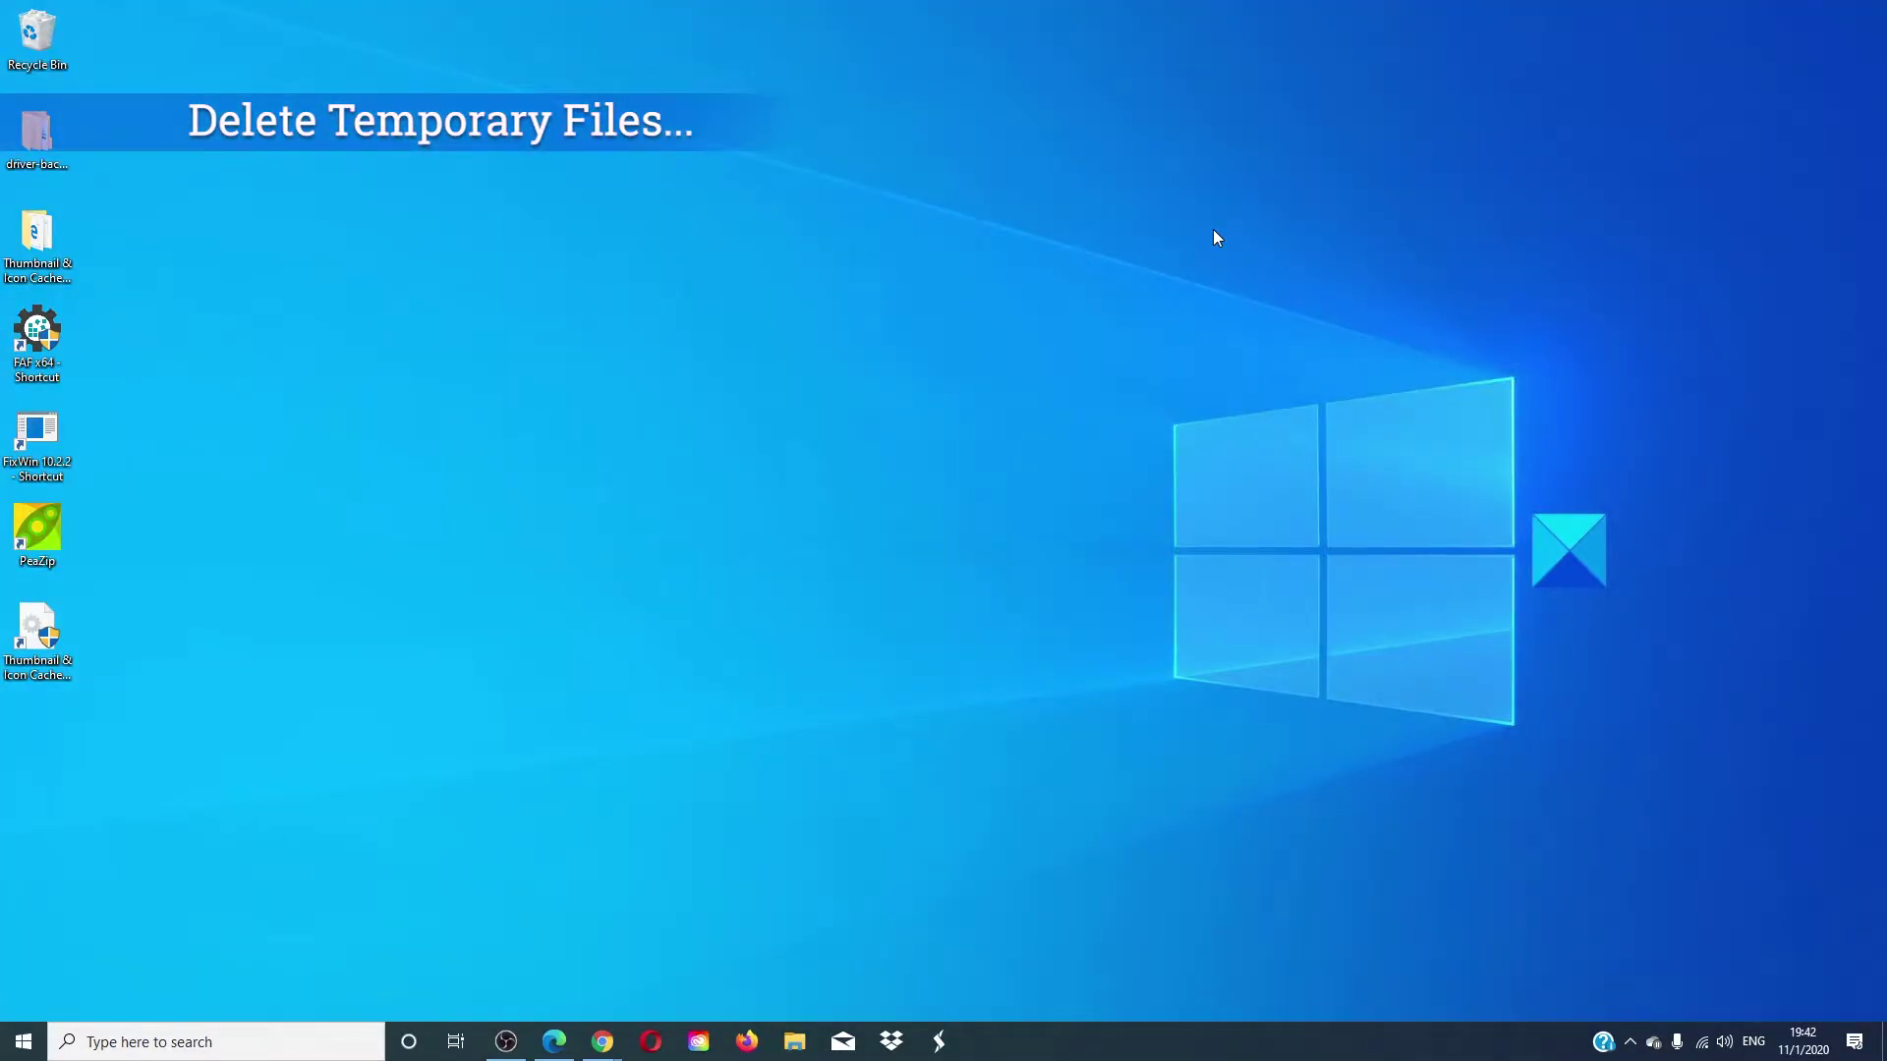
Step: Run Disk Cleanup on C: with Temporary Windows installation files ticked and permanently delete the files
left_click(163, 1042)
type("disk cleanup")
key("Return")
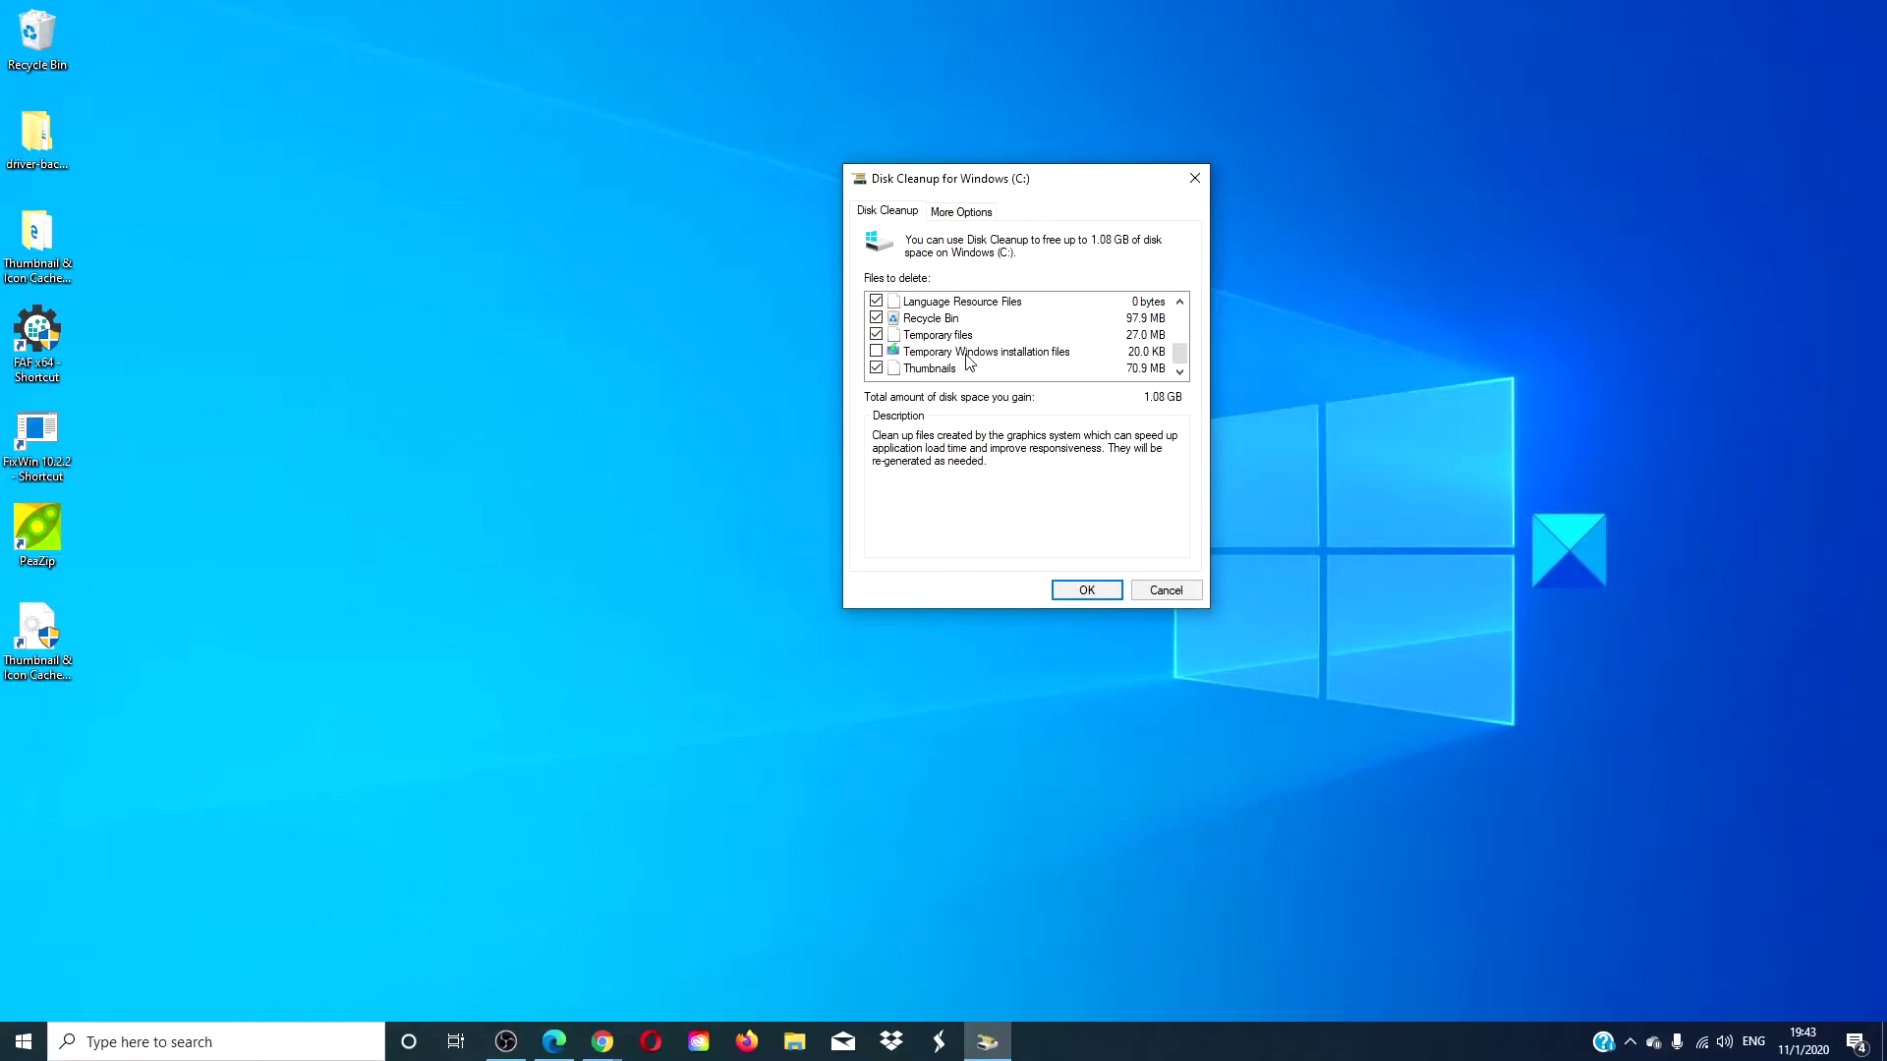
left_click(875, 352)
left_click(1087, 590)
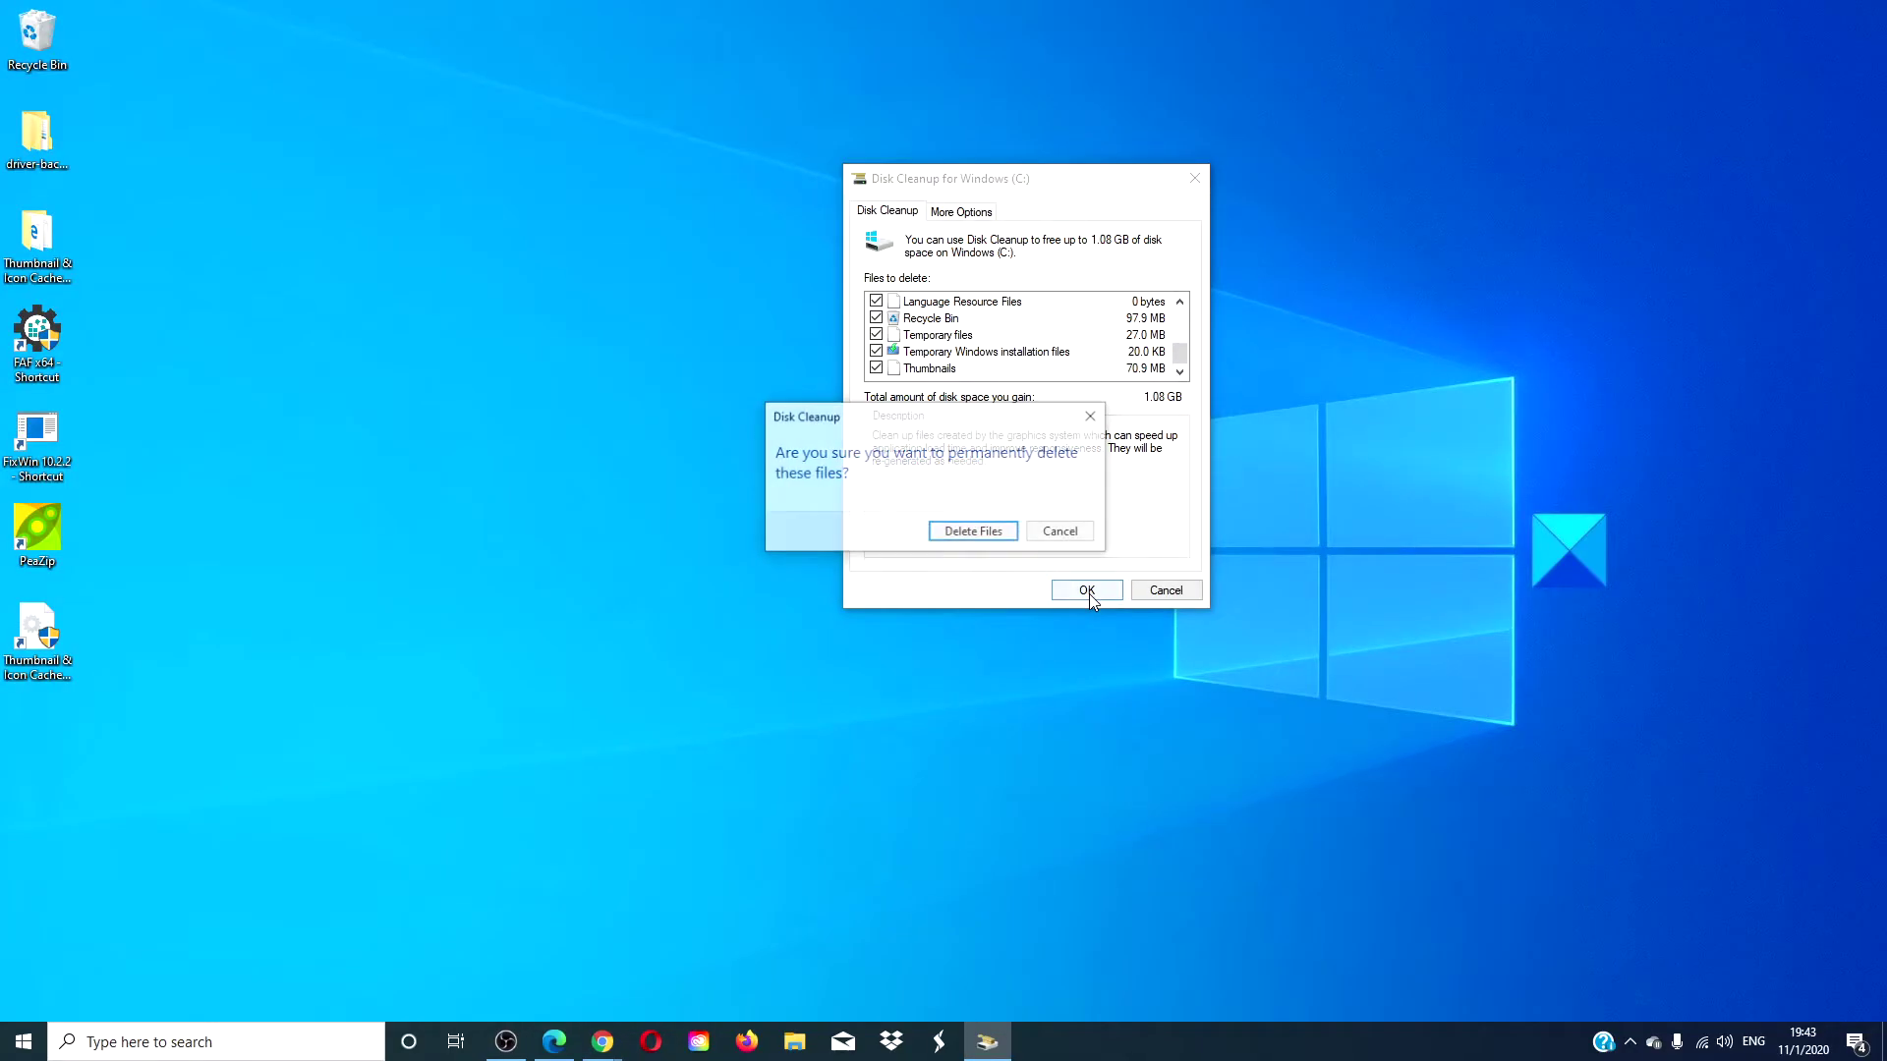
left_click(983, 536)
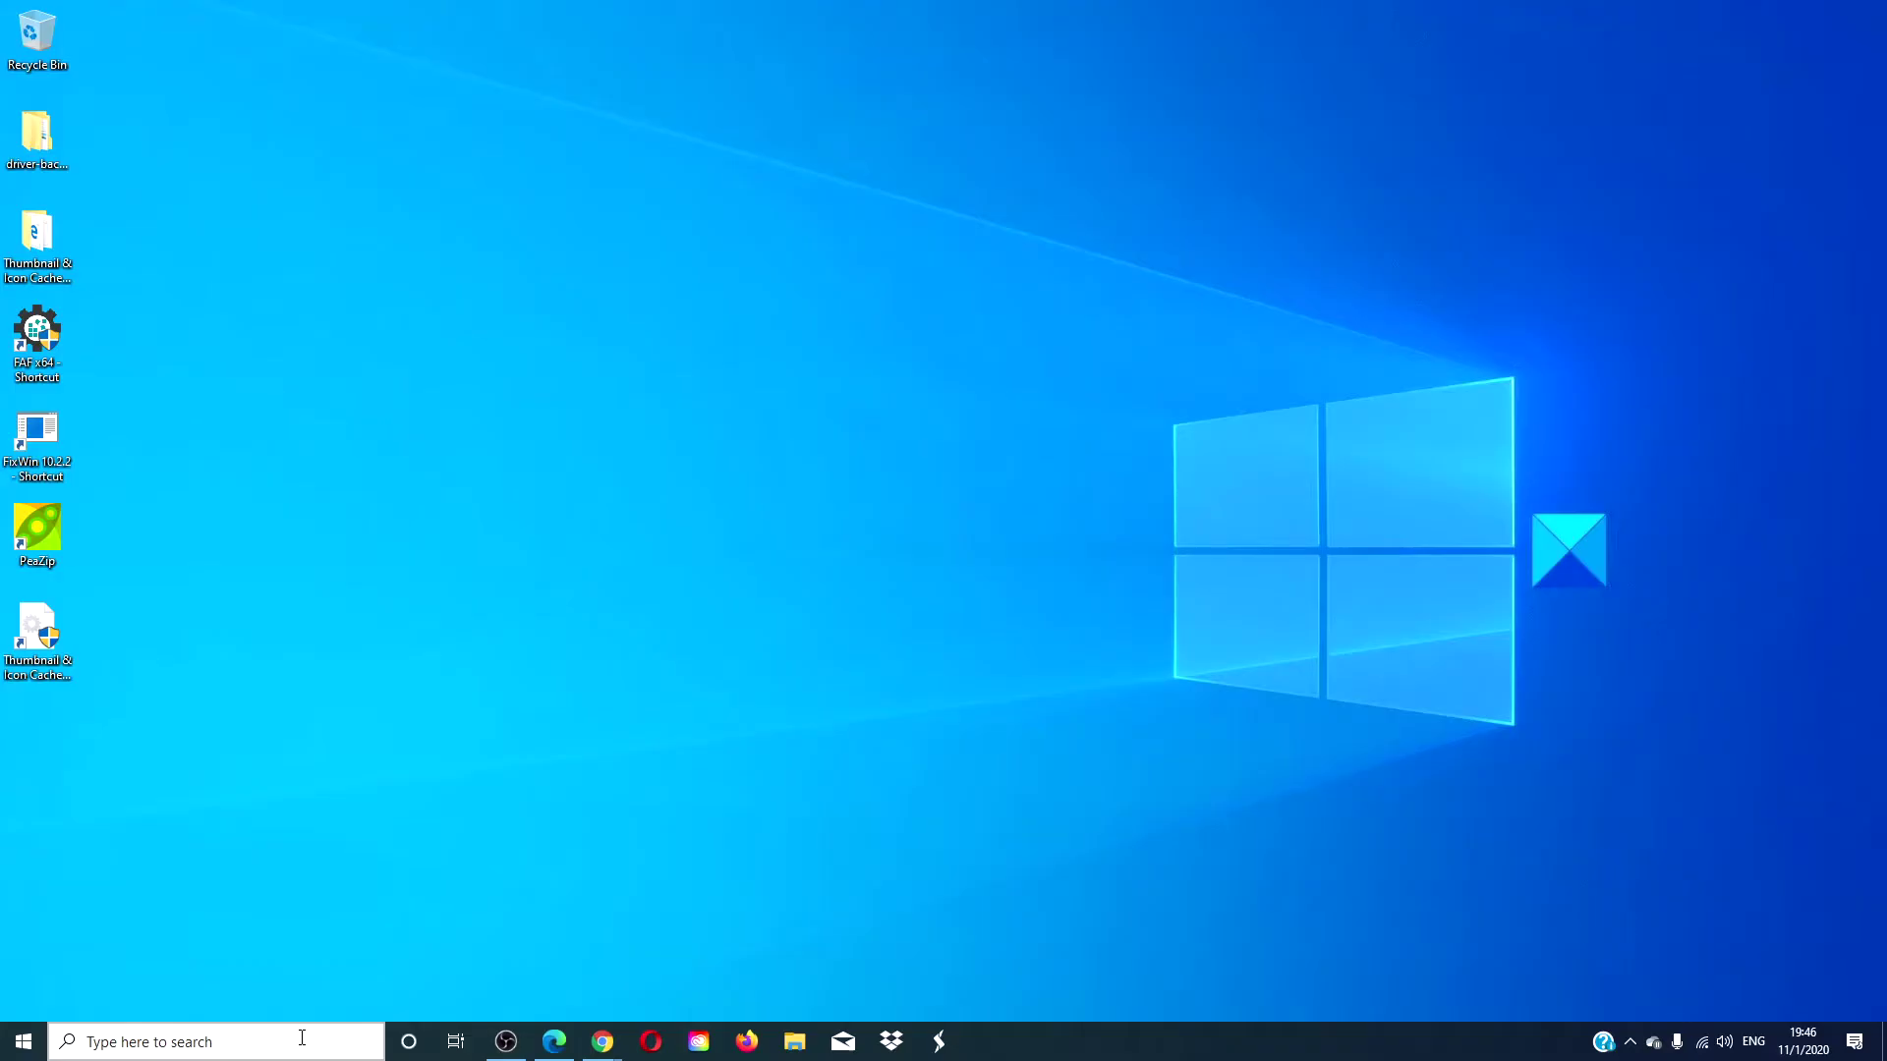
Step: In an administrator Command Prompt, run 'net stop wuauserv' and 'net stop bits'
left_click(301, 1038)
left_click(703, 540)
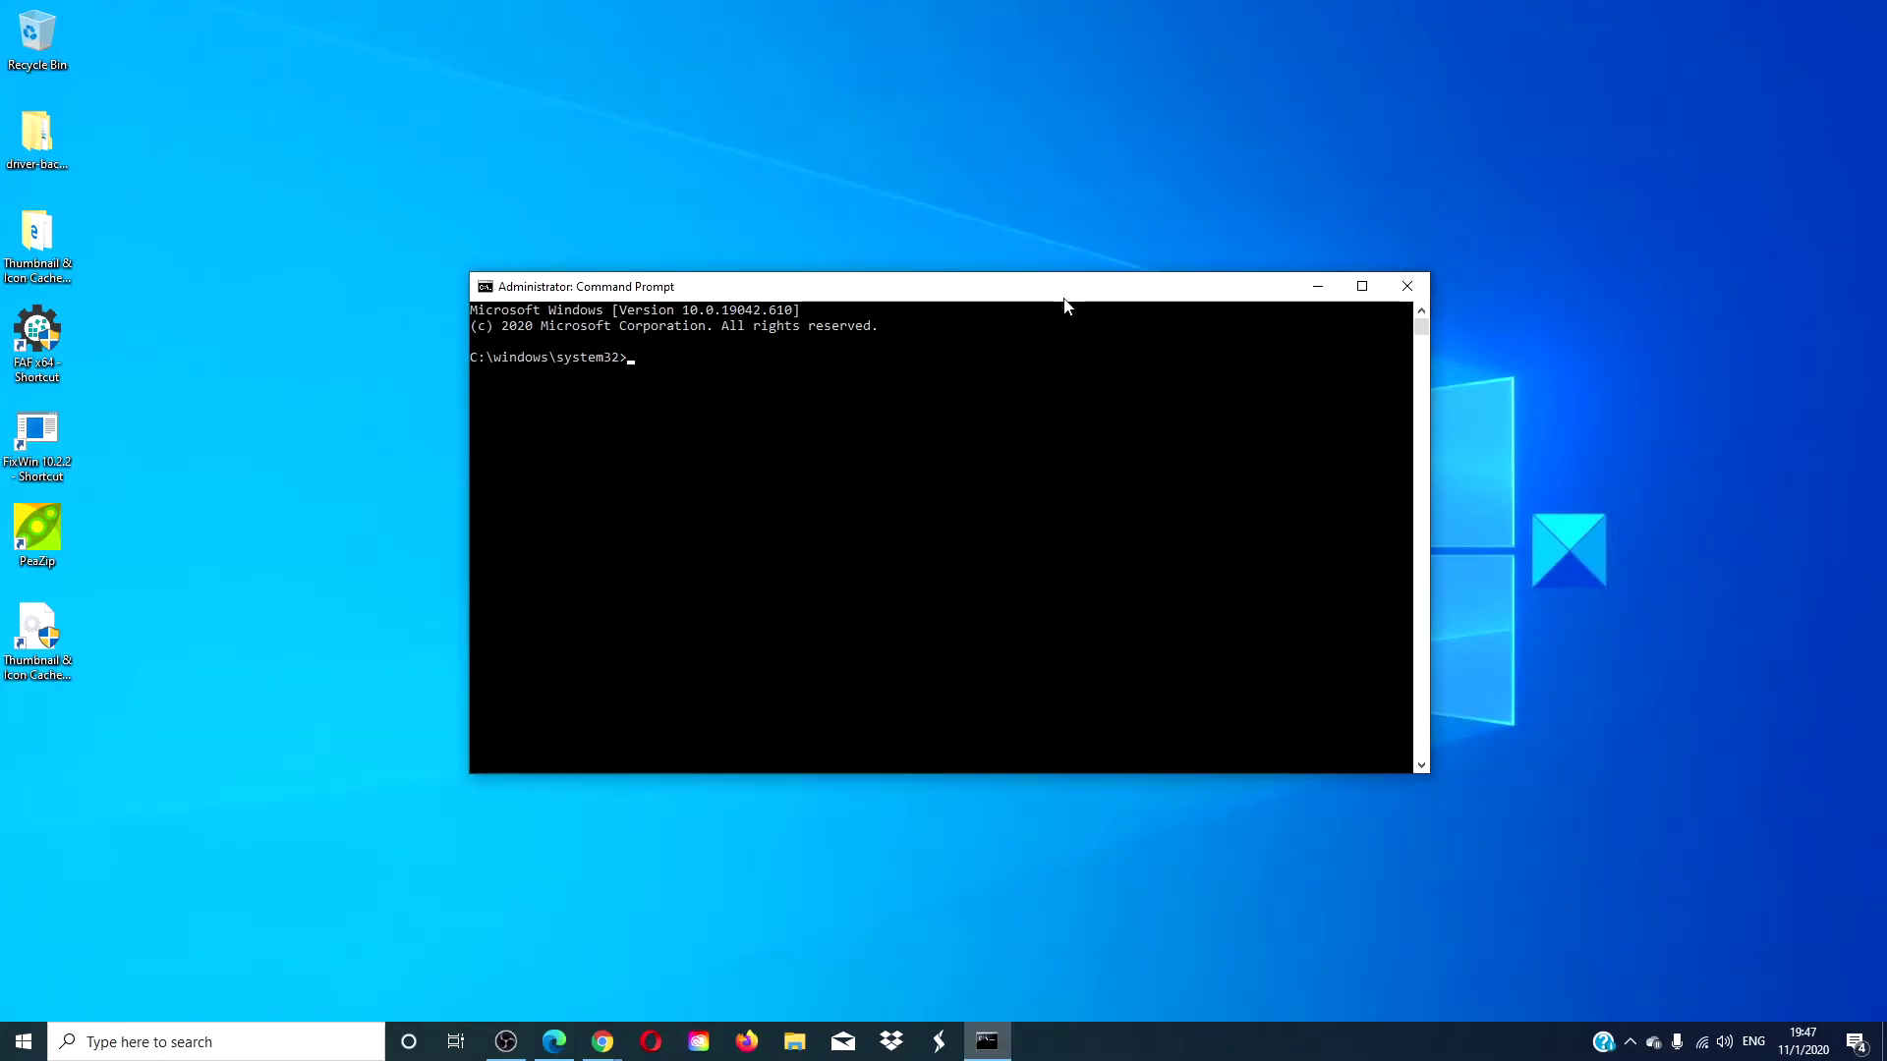
type("net stop wuauserv")
key("Return")
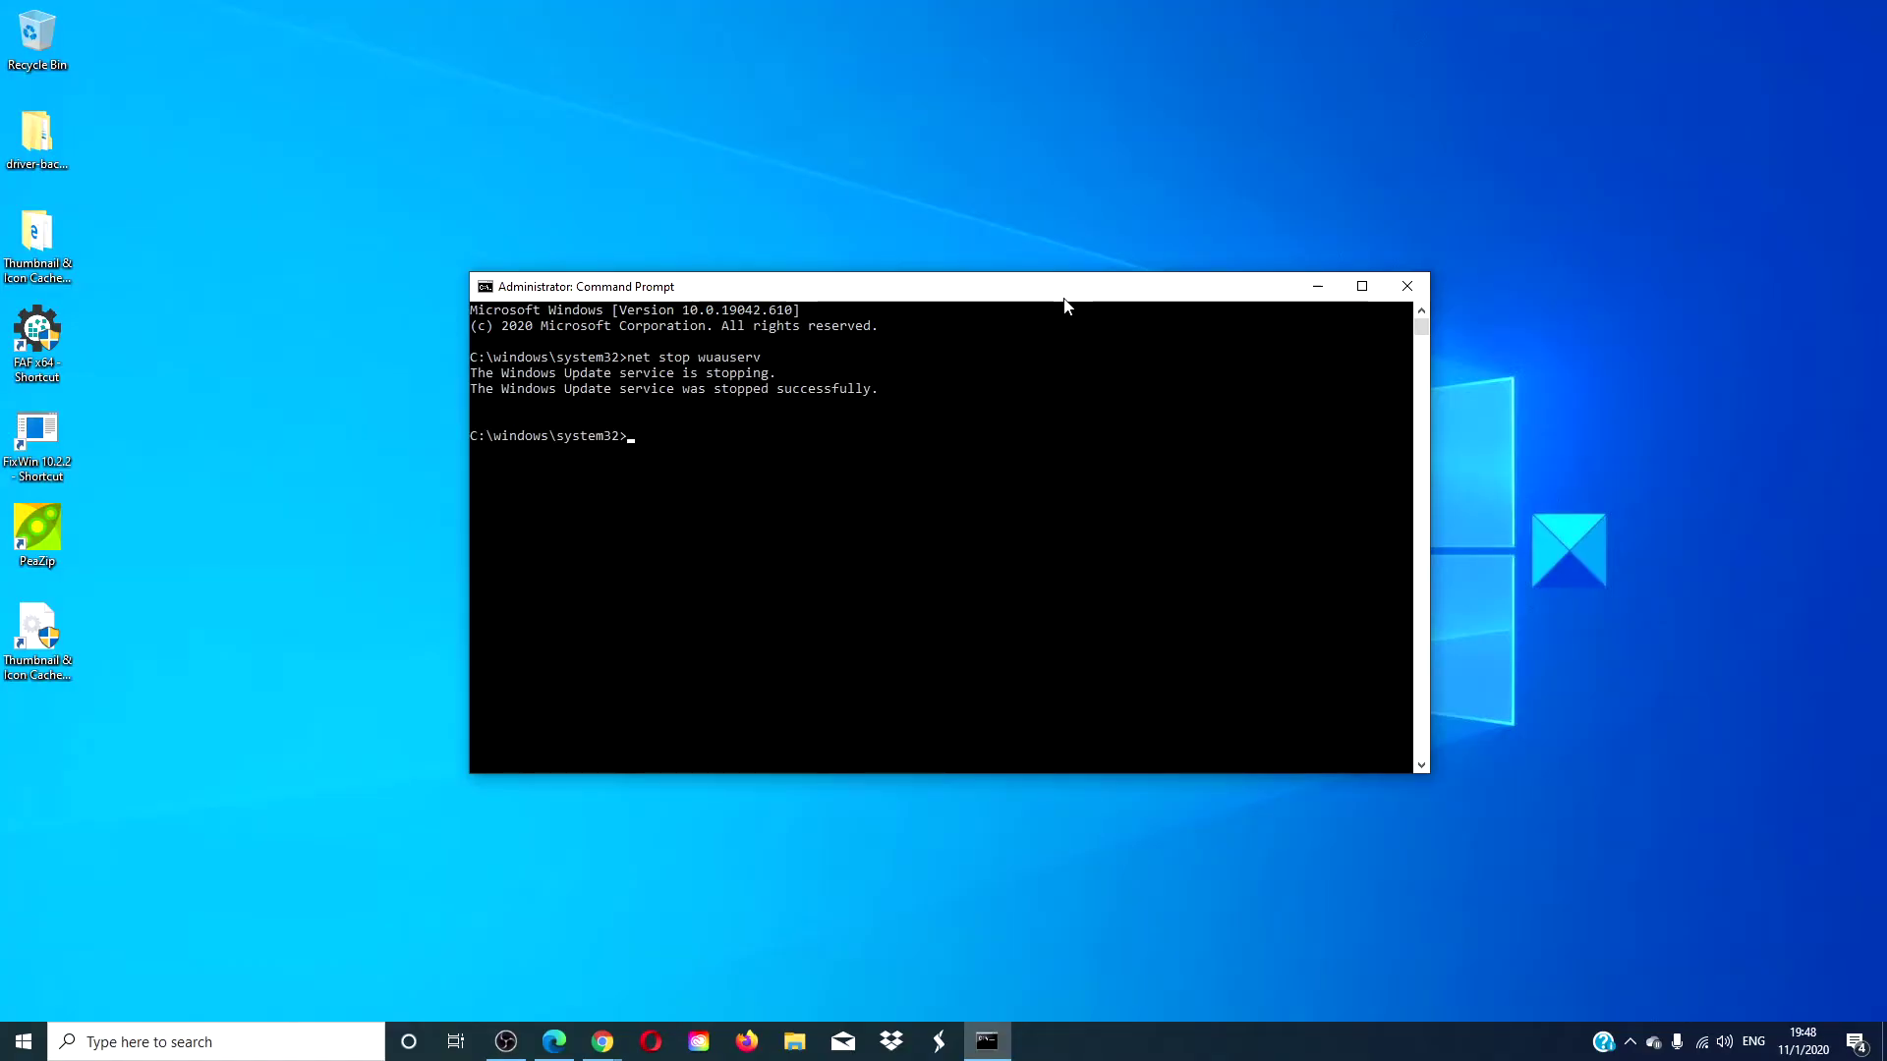
type("net stop bits")
key("Return")
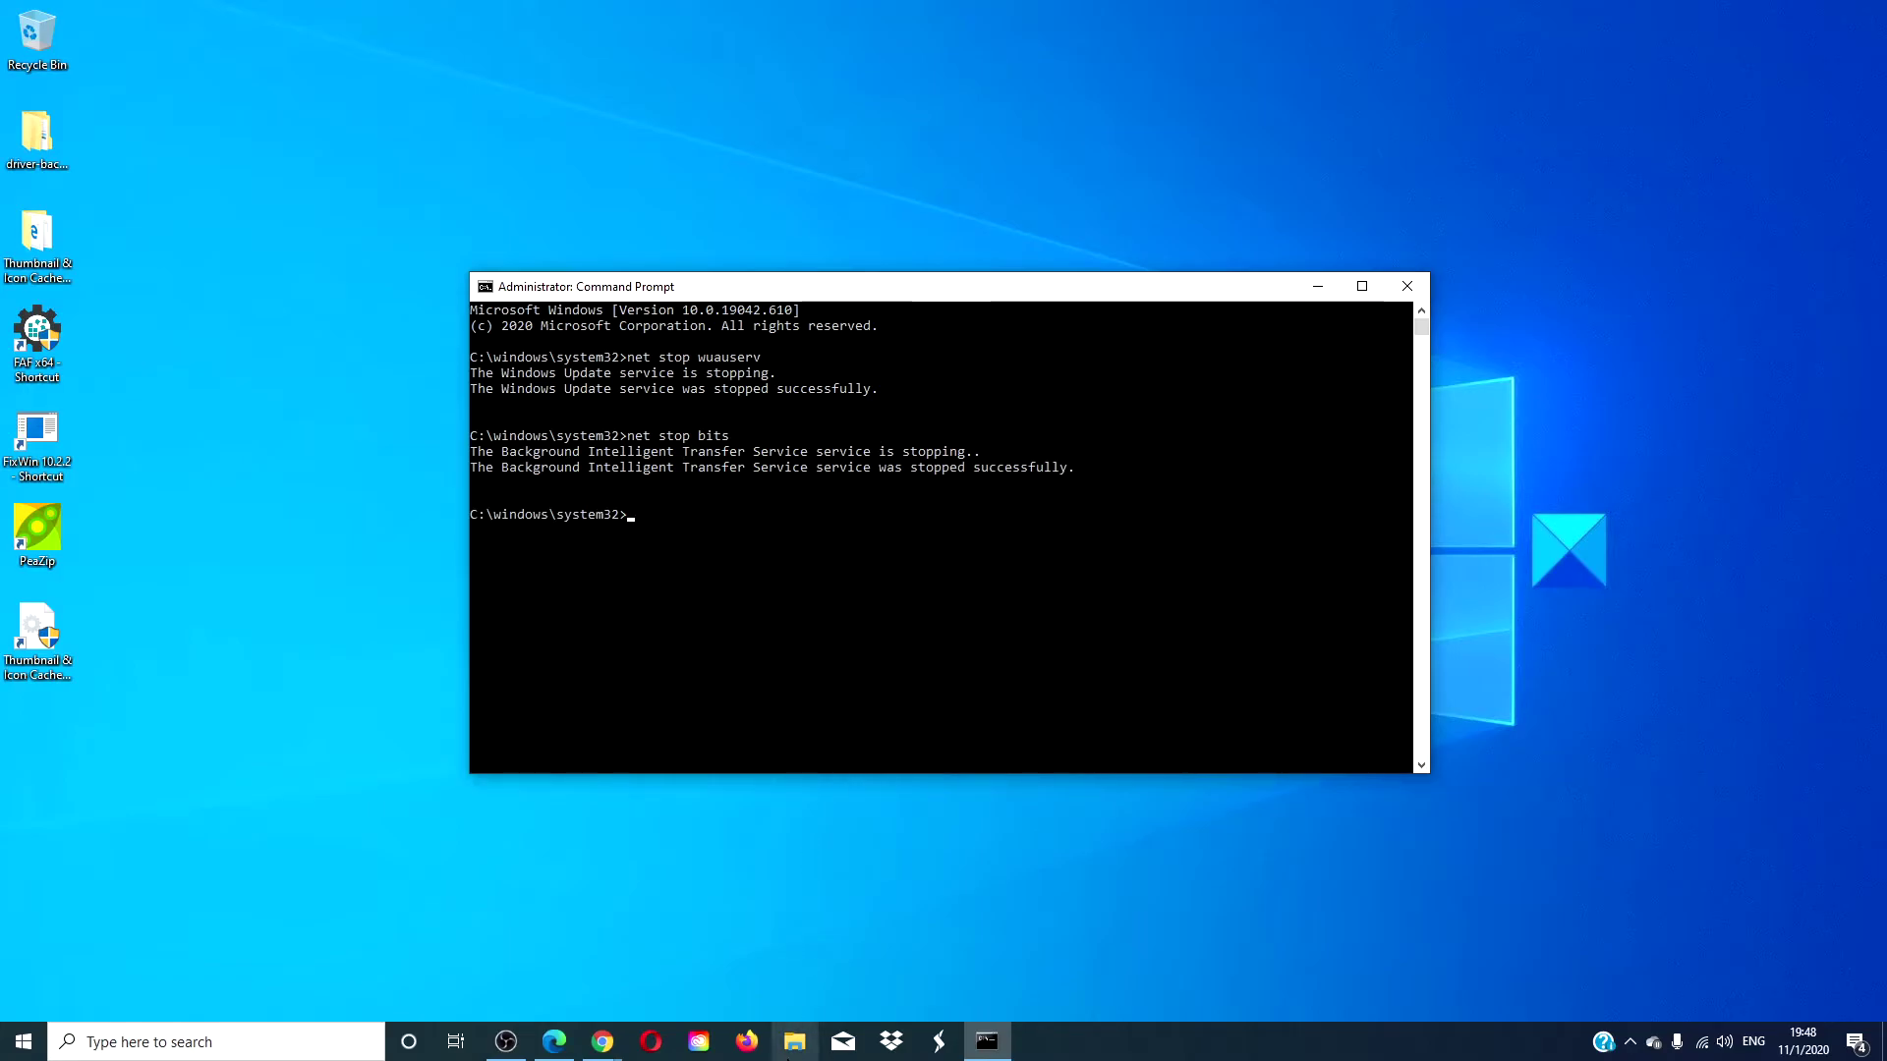
Step: Navigate File Explorer to the C:\Windows\SoftwareDistribution folder
left_click(788, 1056)
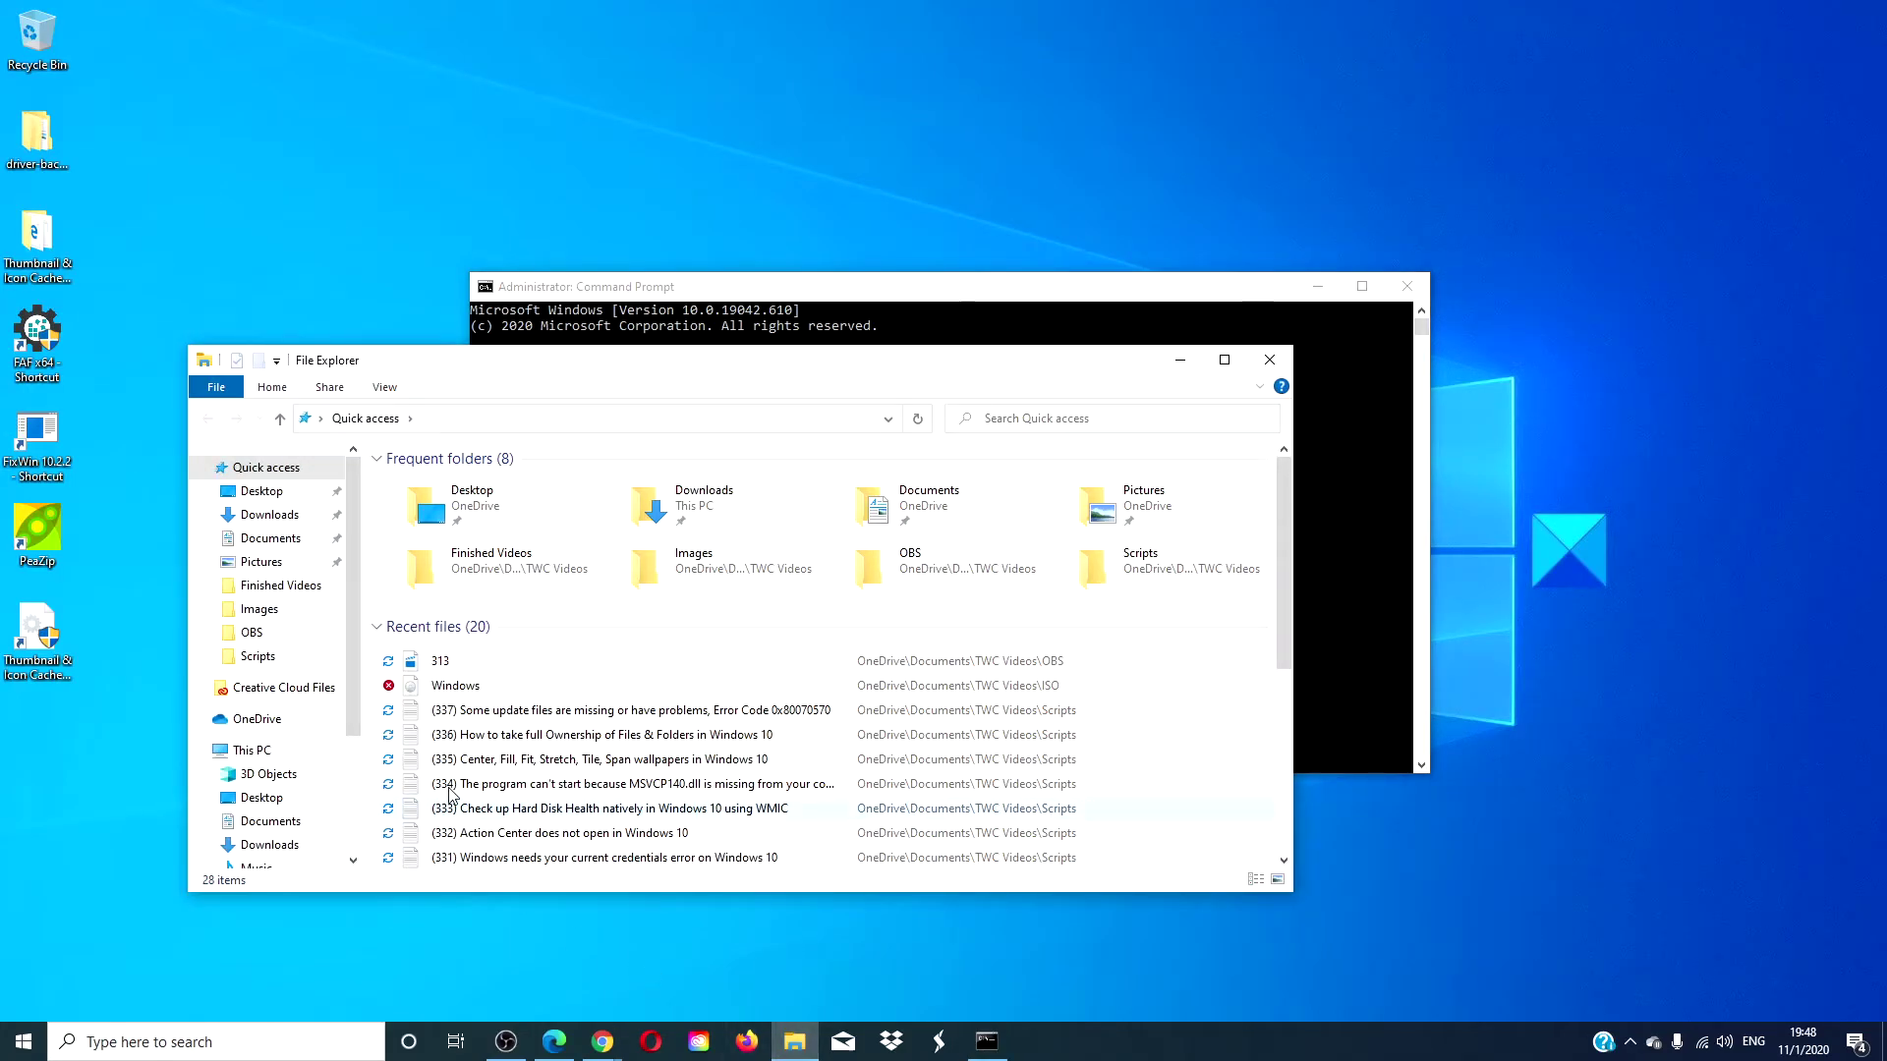
scroll(324, 825, "down", 3)
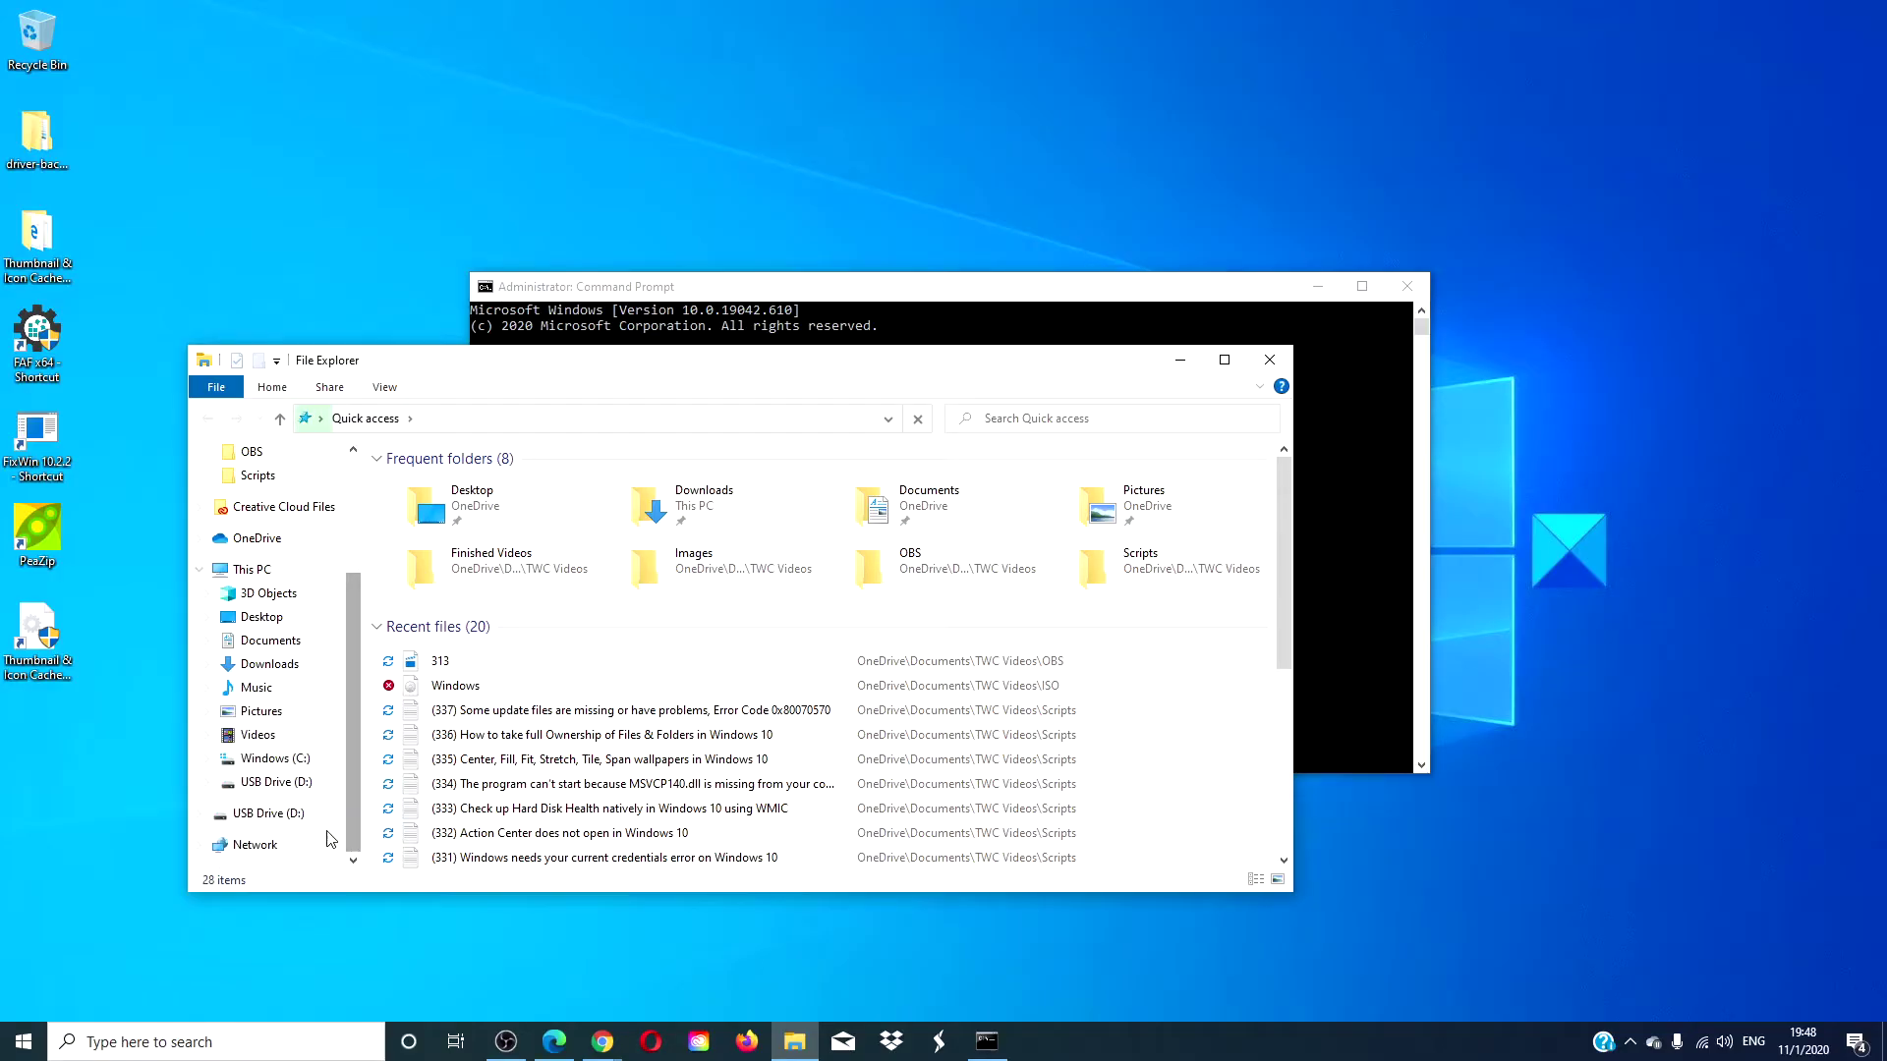
left_click(275, 762)
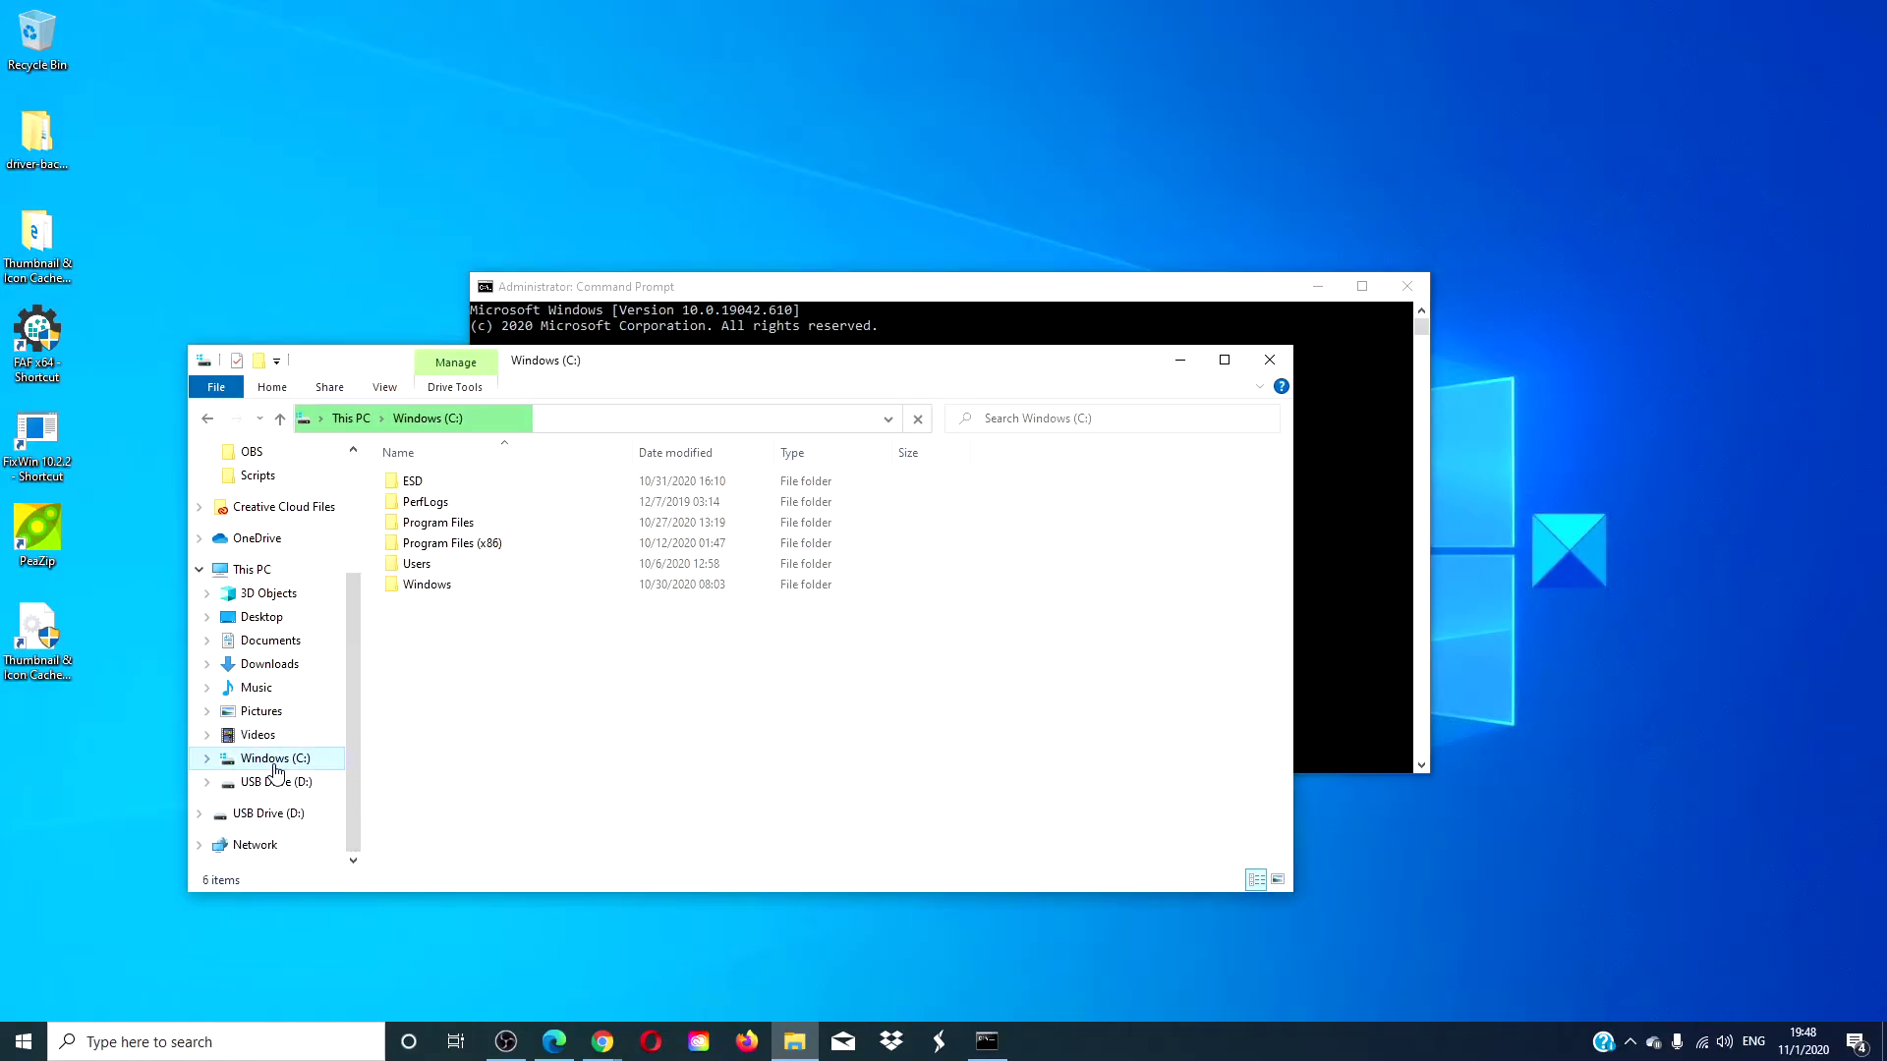
double_click(427, 586)
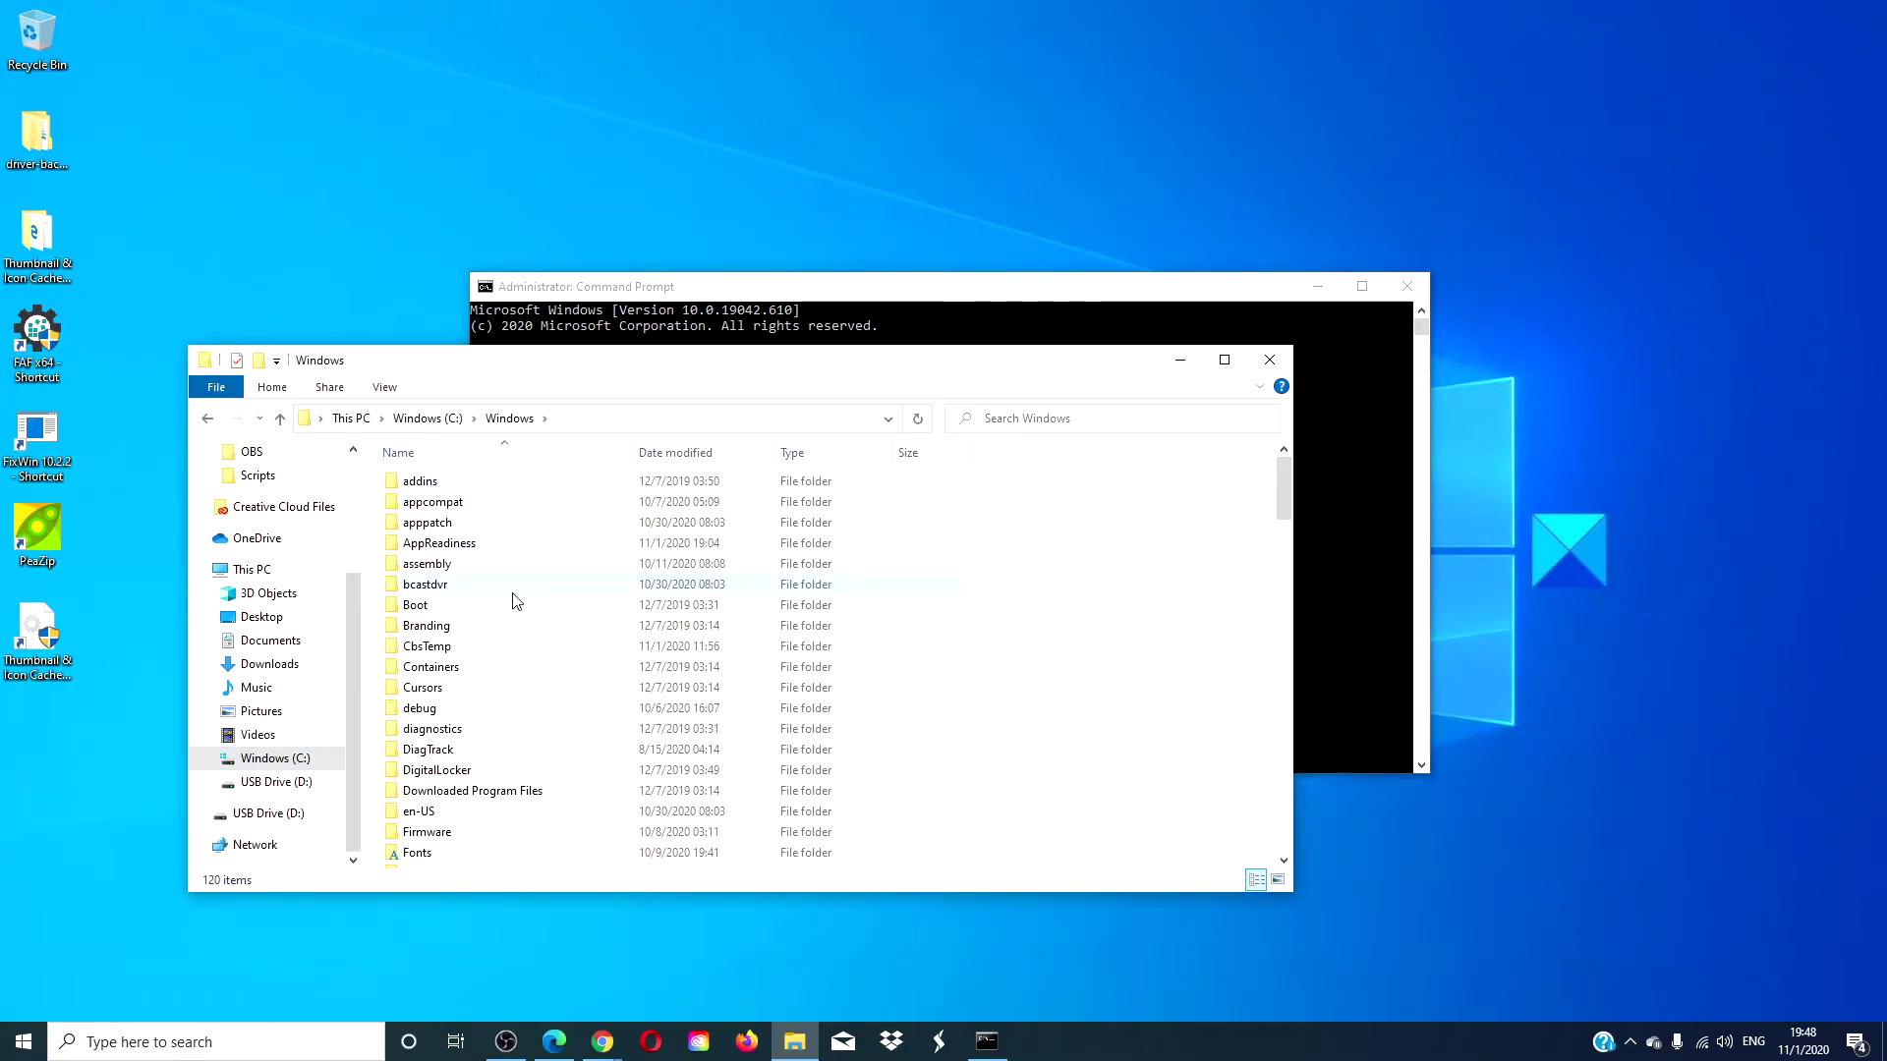
scroll(513, 599, "down", 2)
scroll(513, 600, "down", 11)
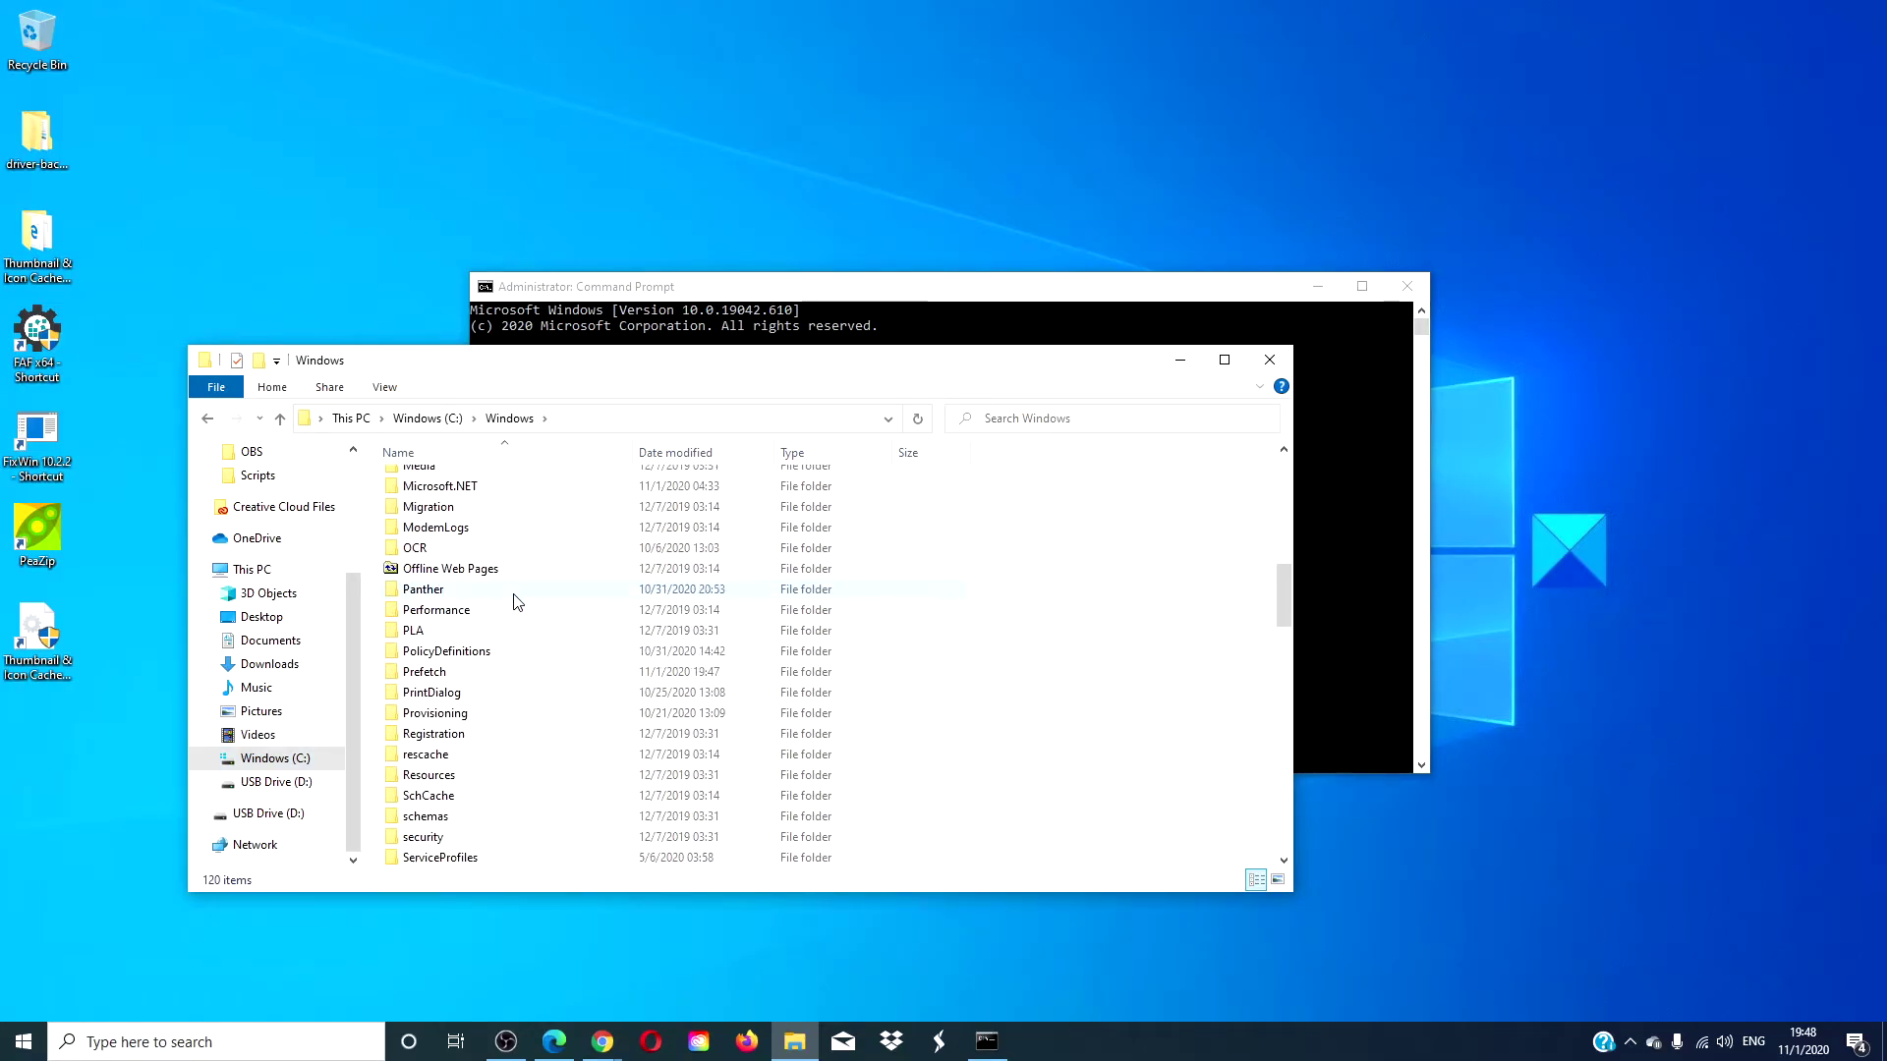
scroll(518, 602, "down", 3)
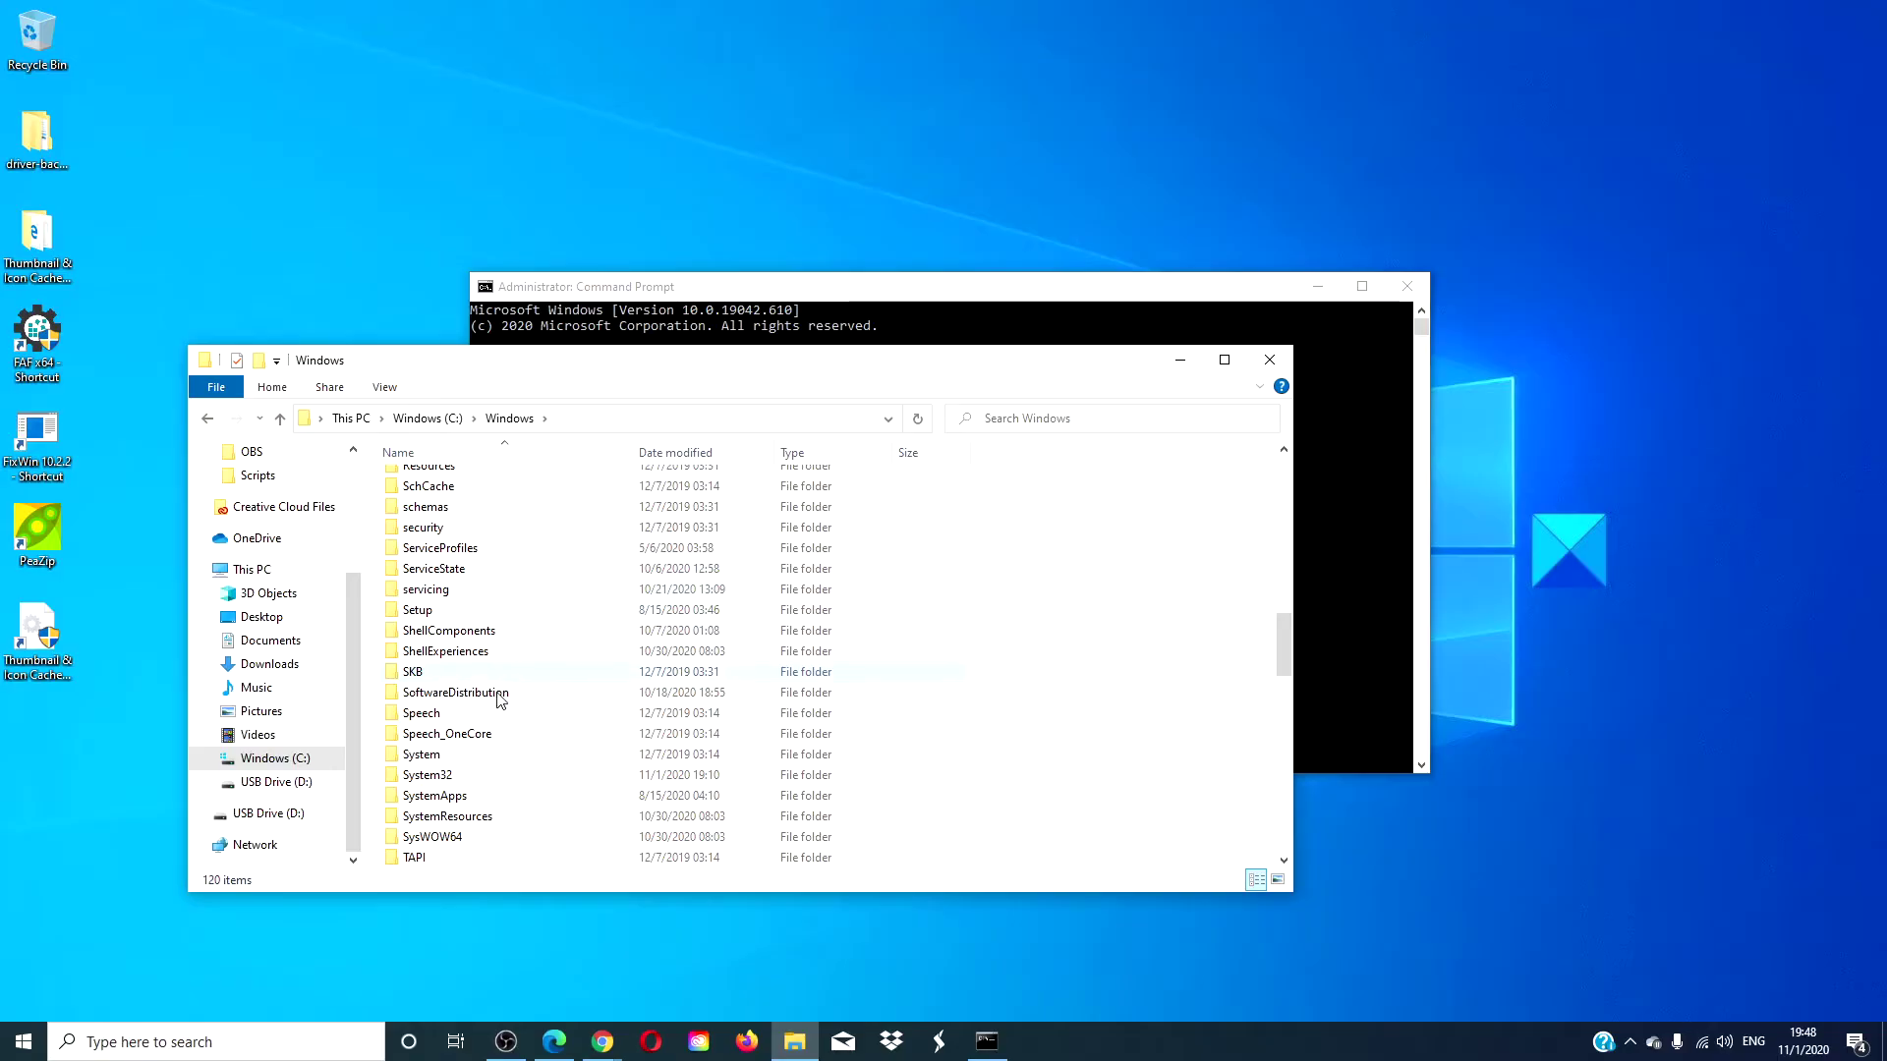
double_click(496, 702)
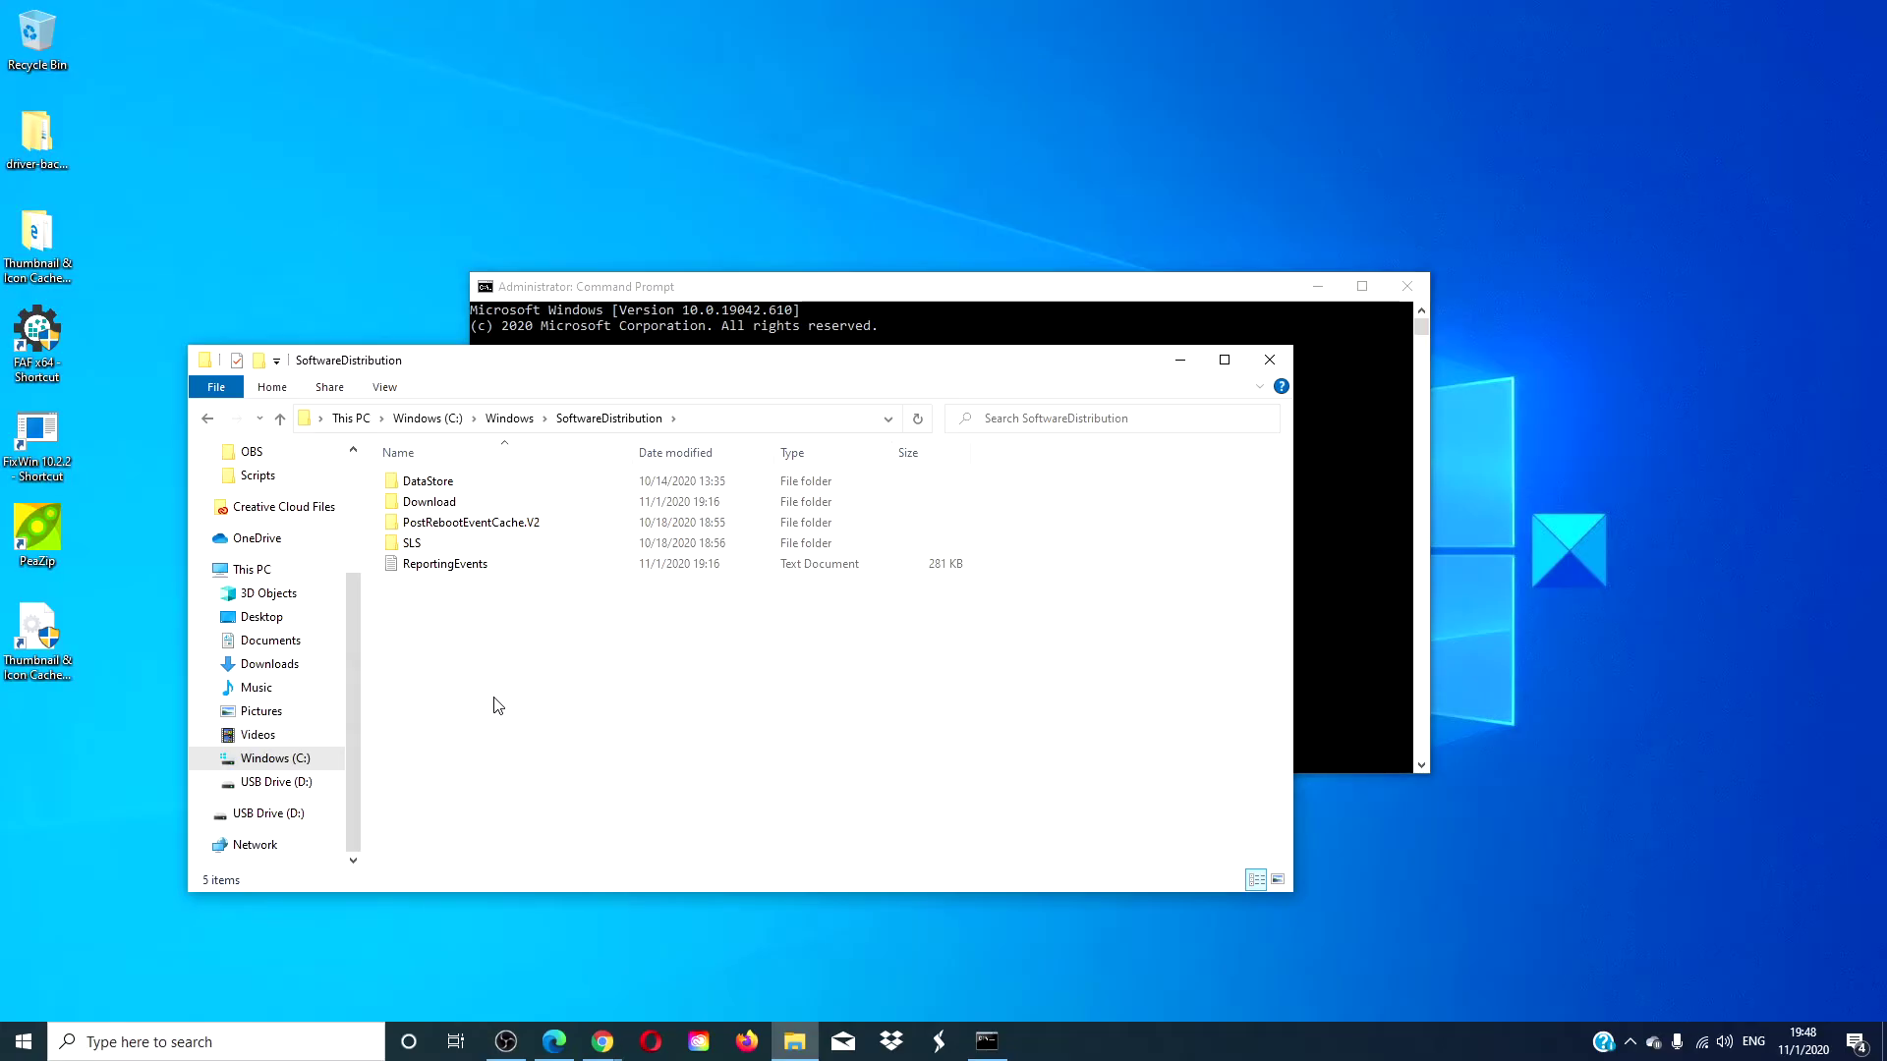
Step: Select and delete all contents of SoftwareDistribution, then close File Explorer
key("ctrl+a")
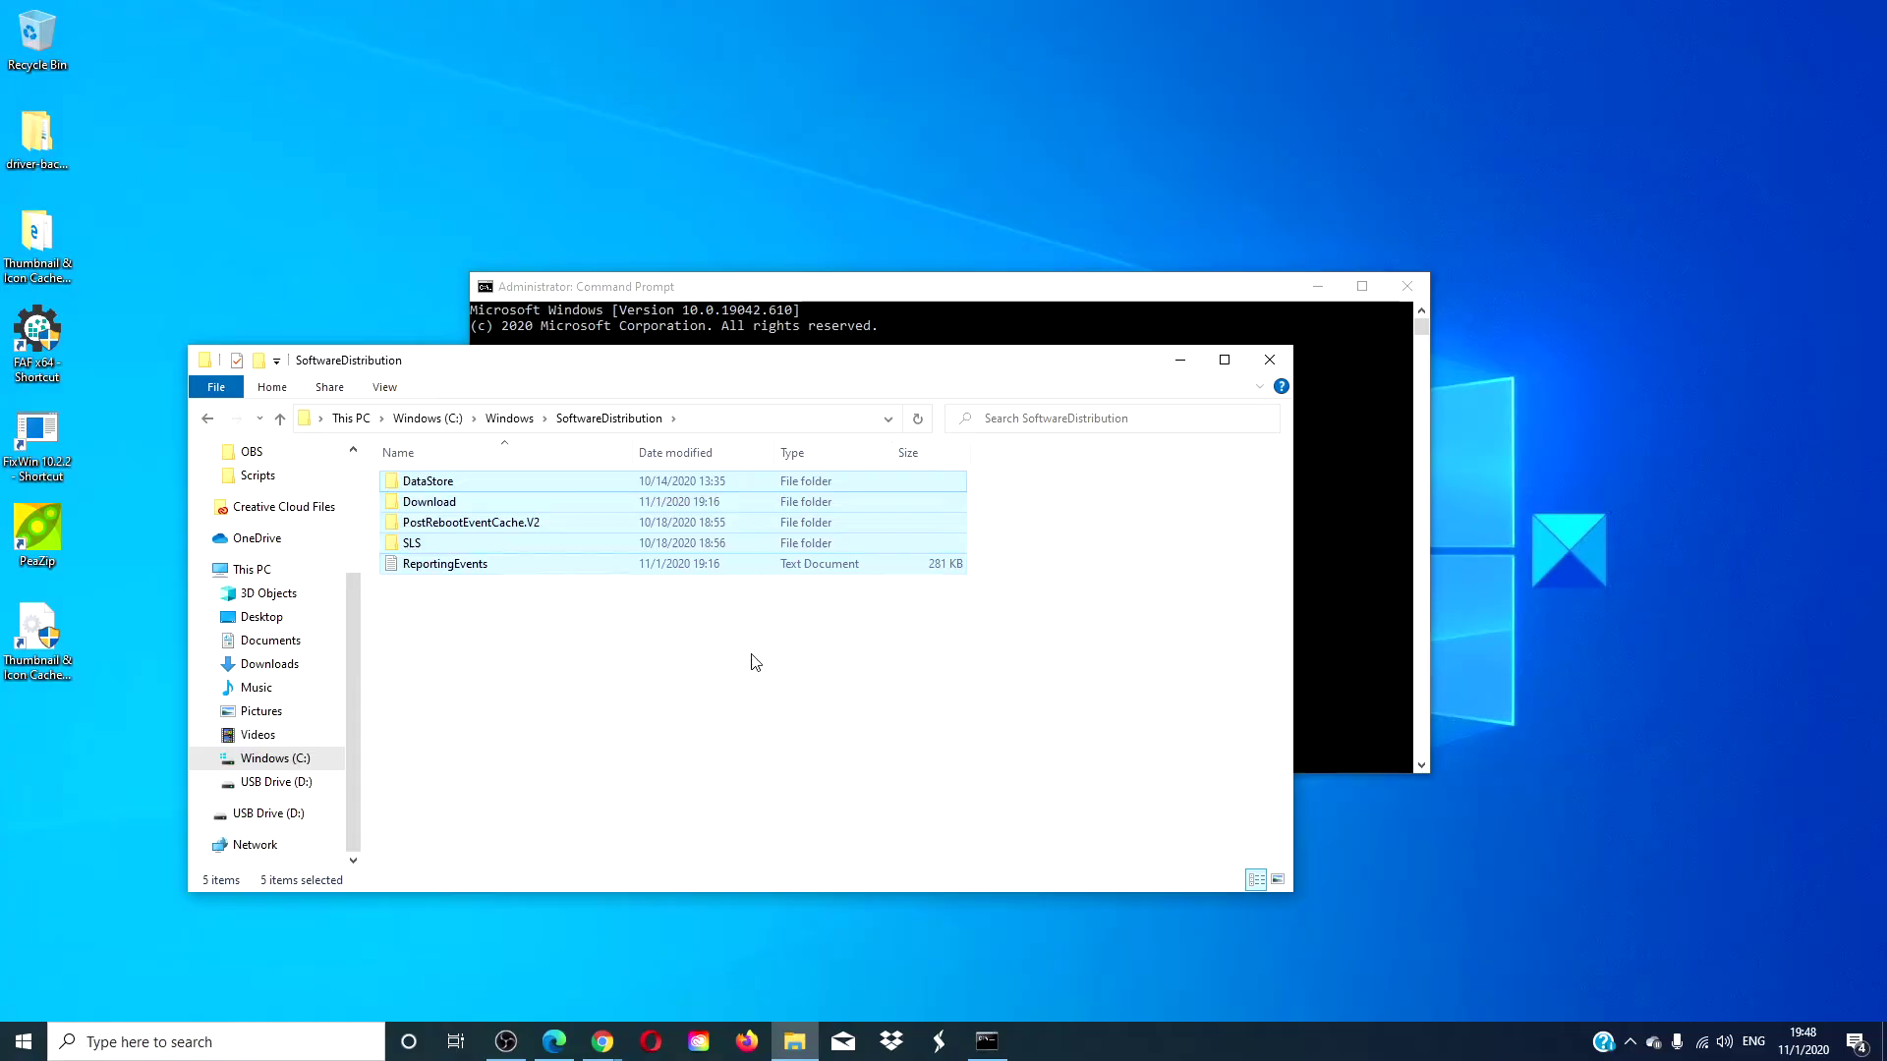
right_click(590, 562)
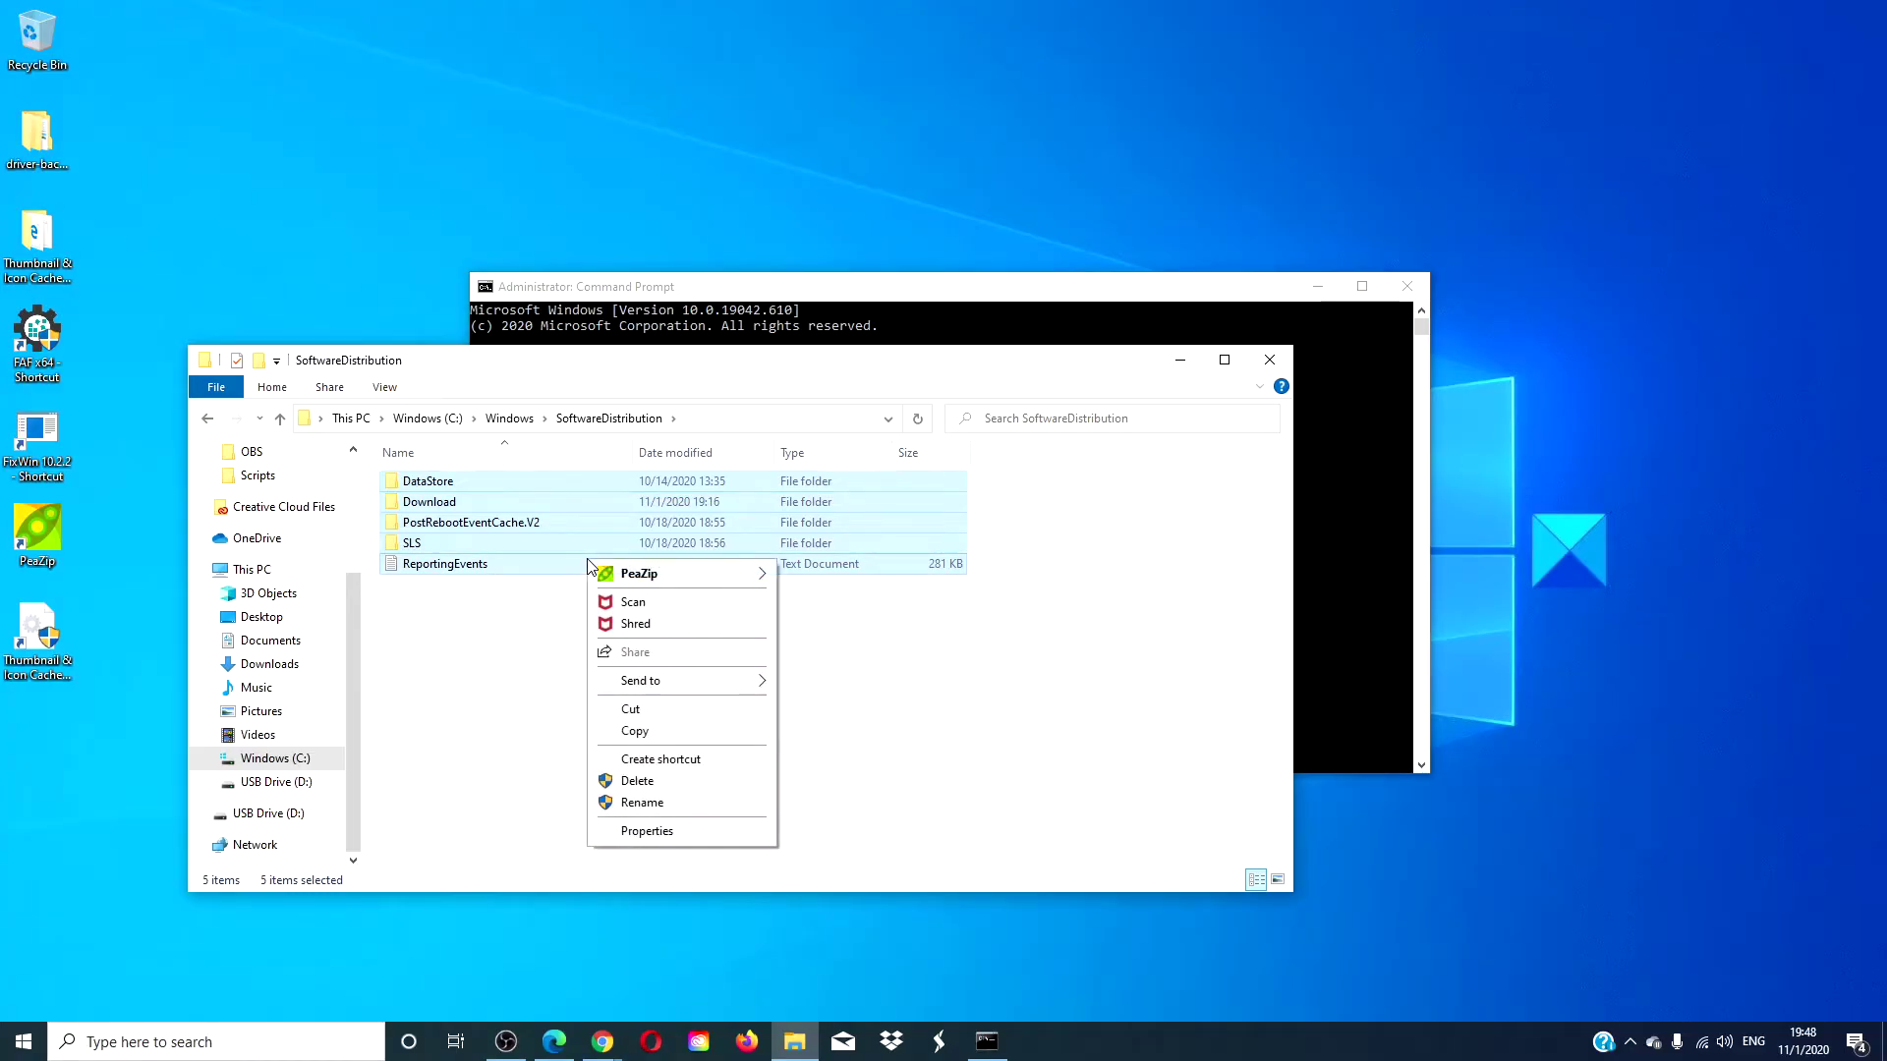
left_click(637, 781)
key("alt+F4")
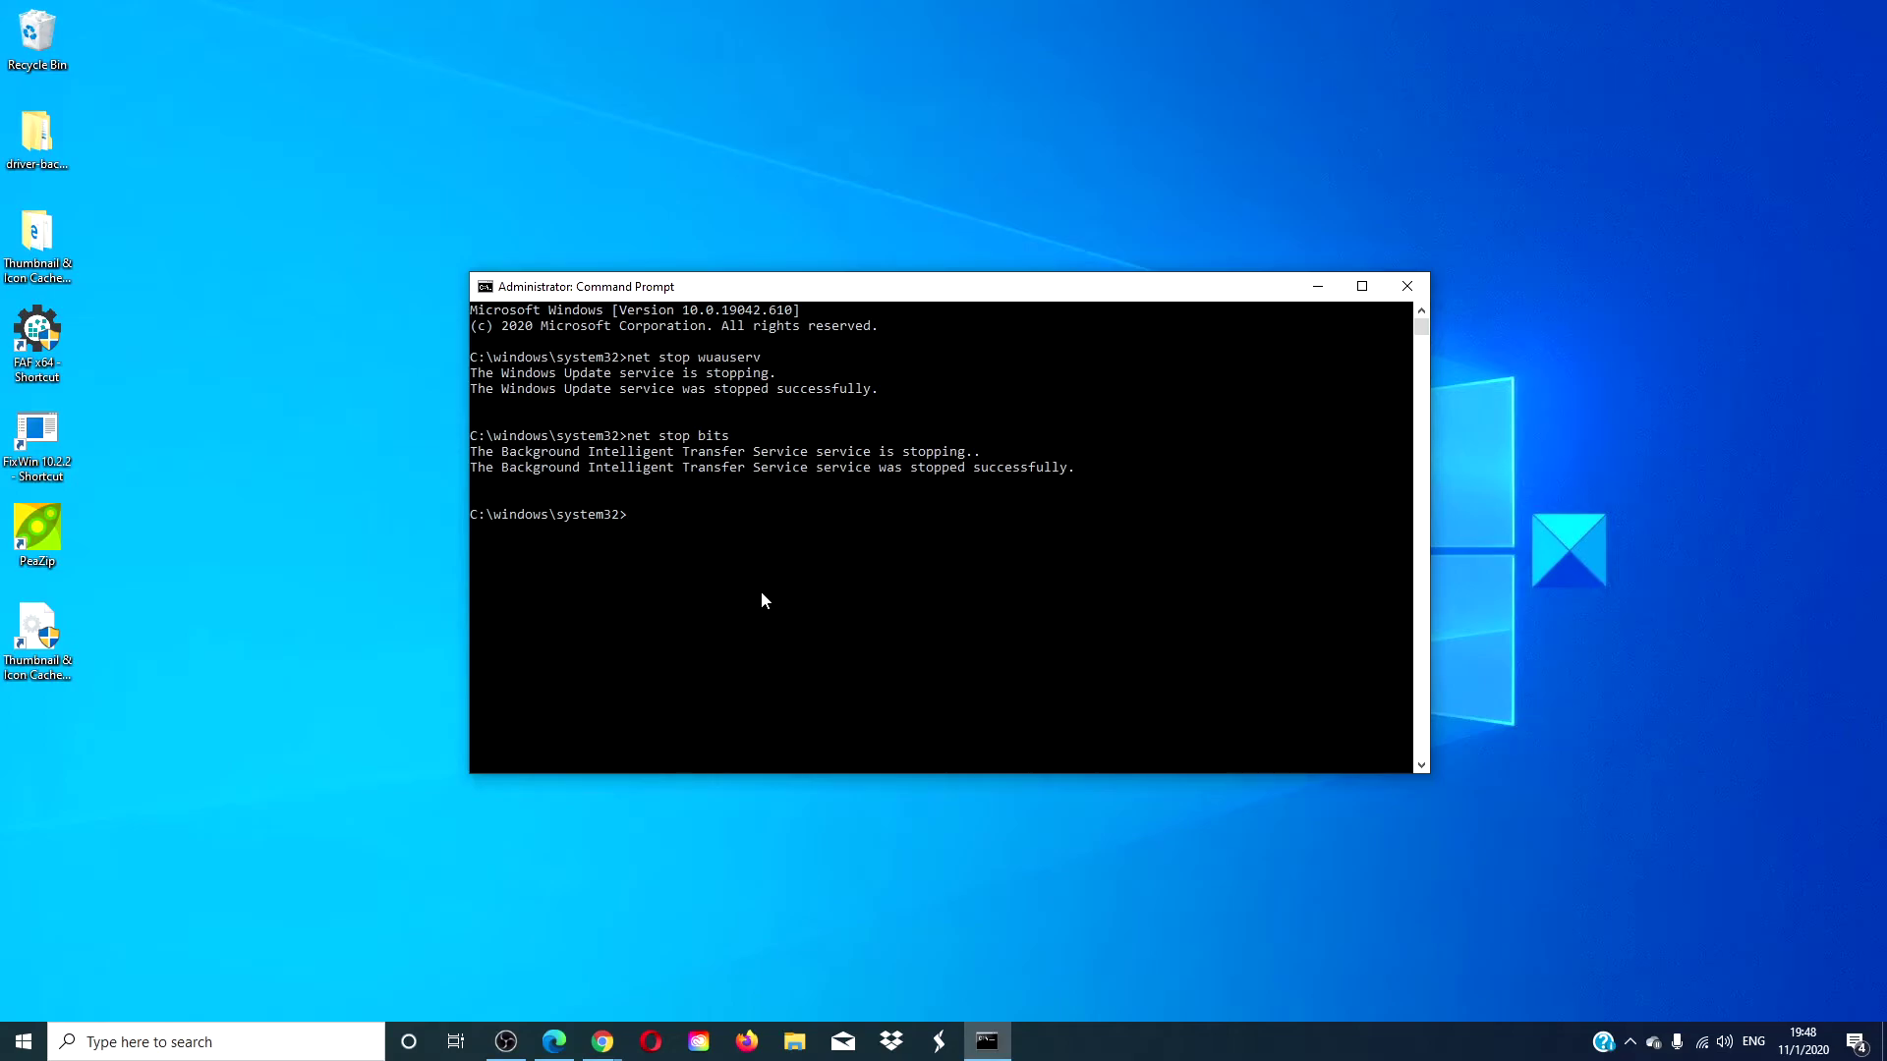
Step: Run 'net start wuauserv' and 'net start bits', then 'exit' the Command Prompt
type("net star")
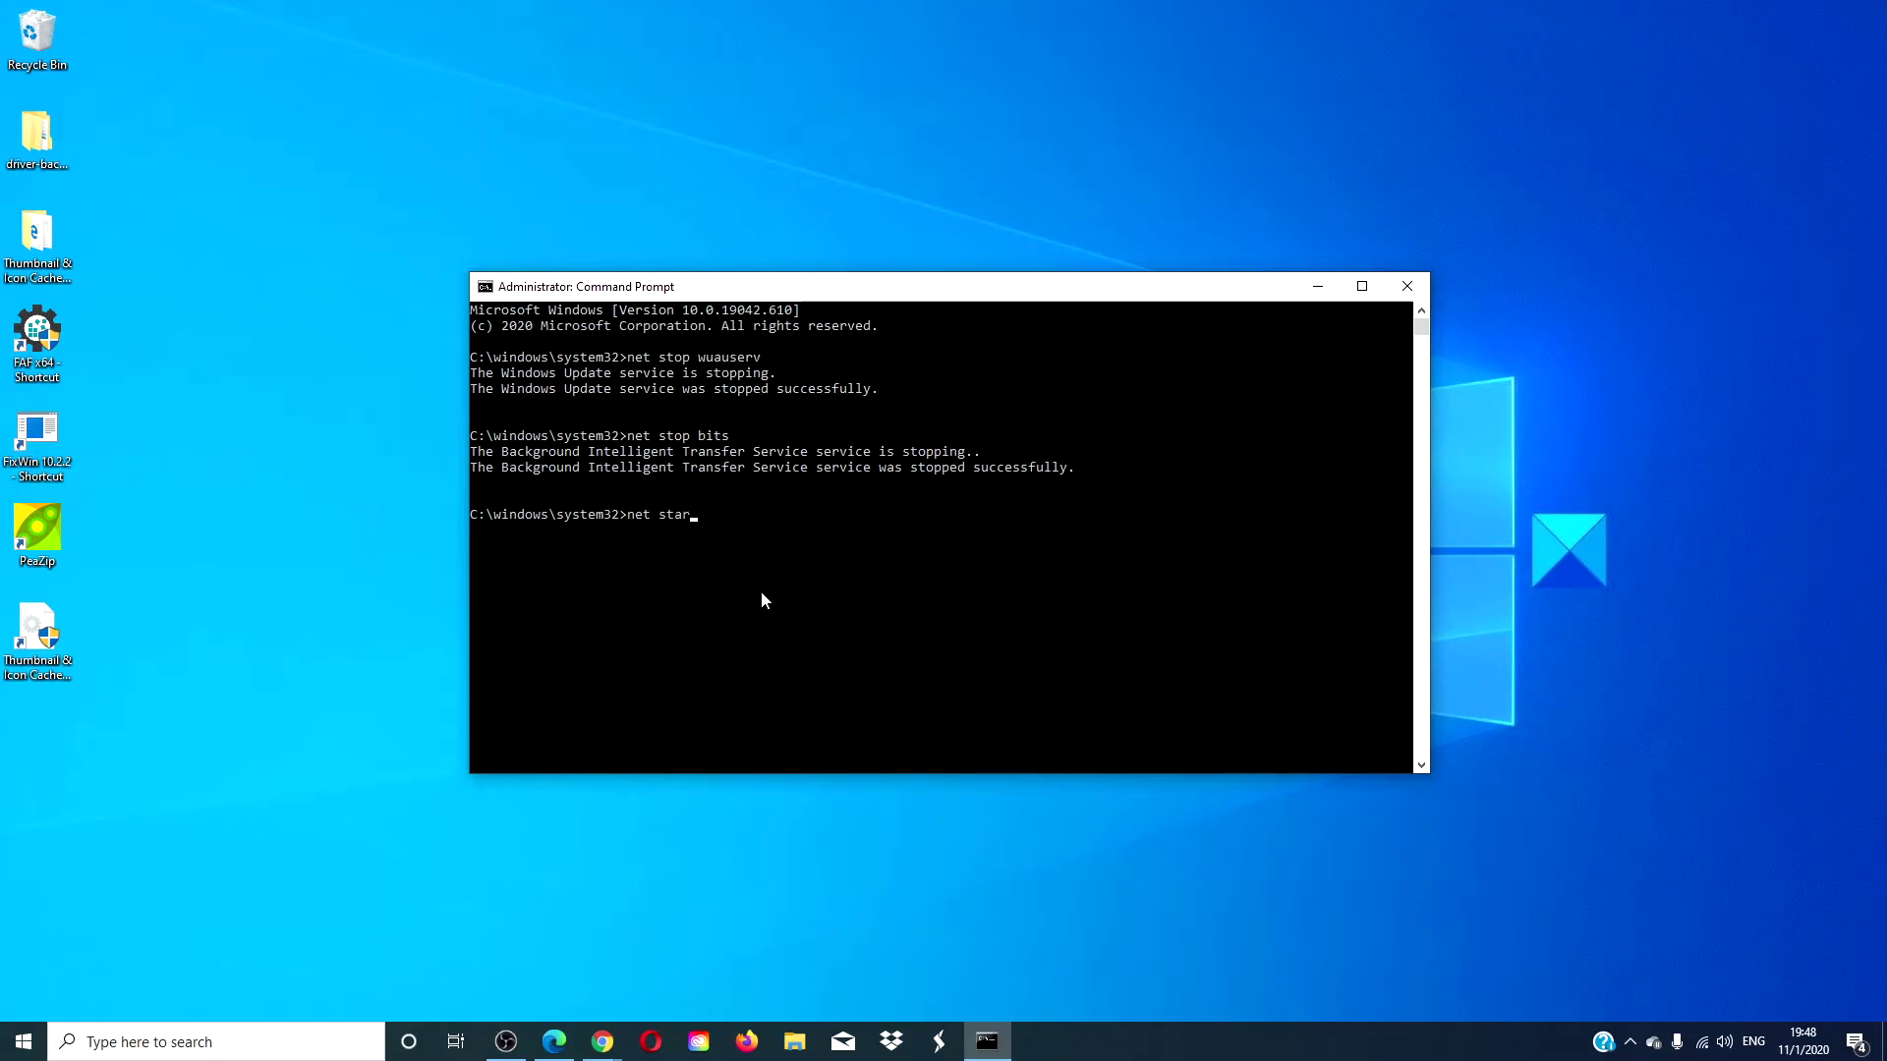
type("t wuauserv")
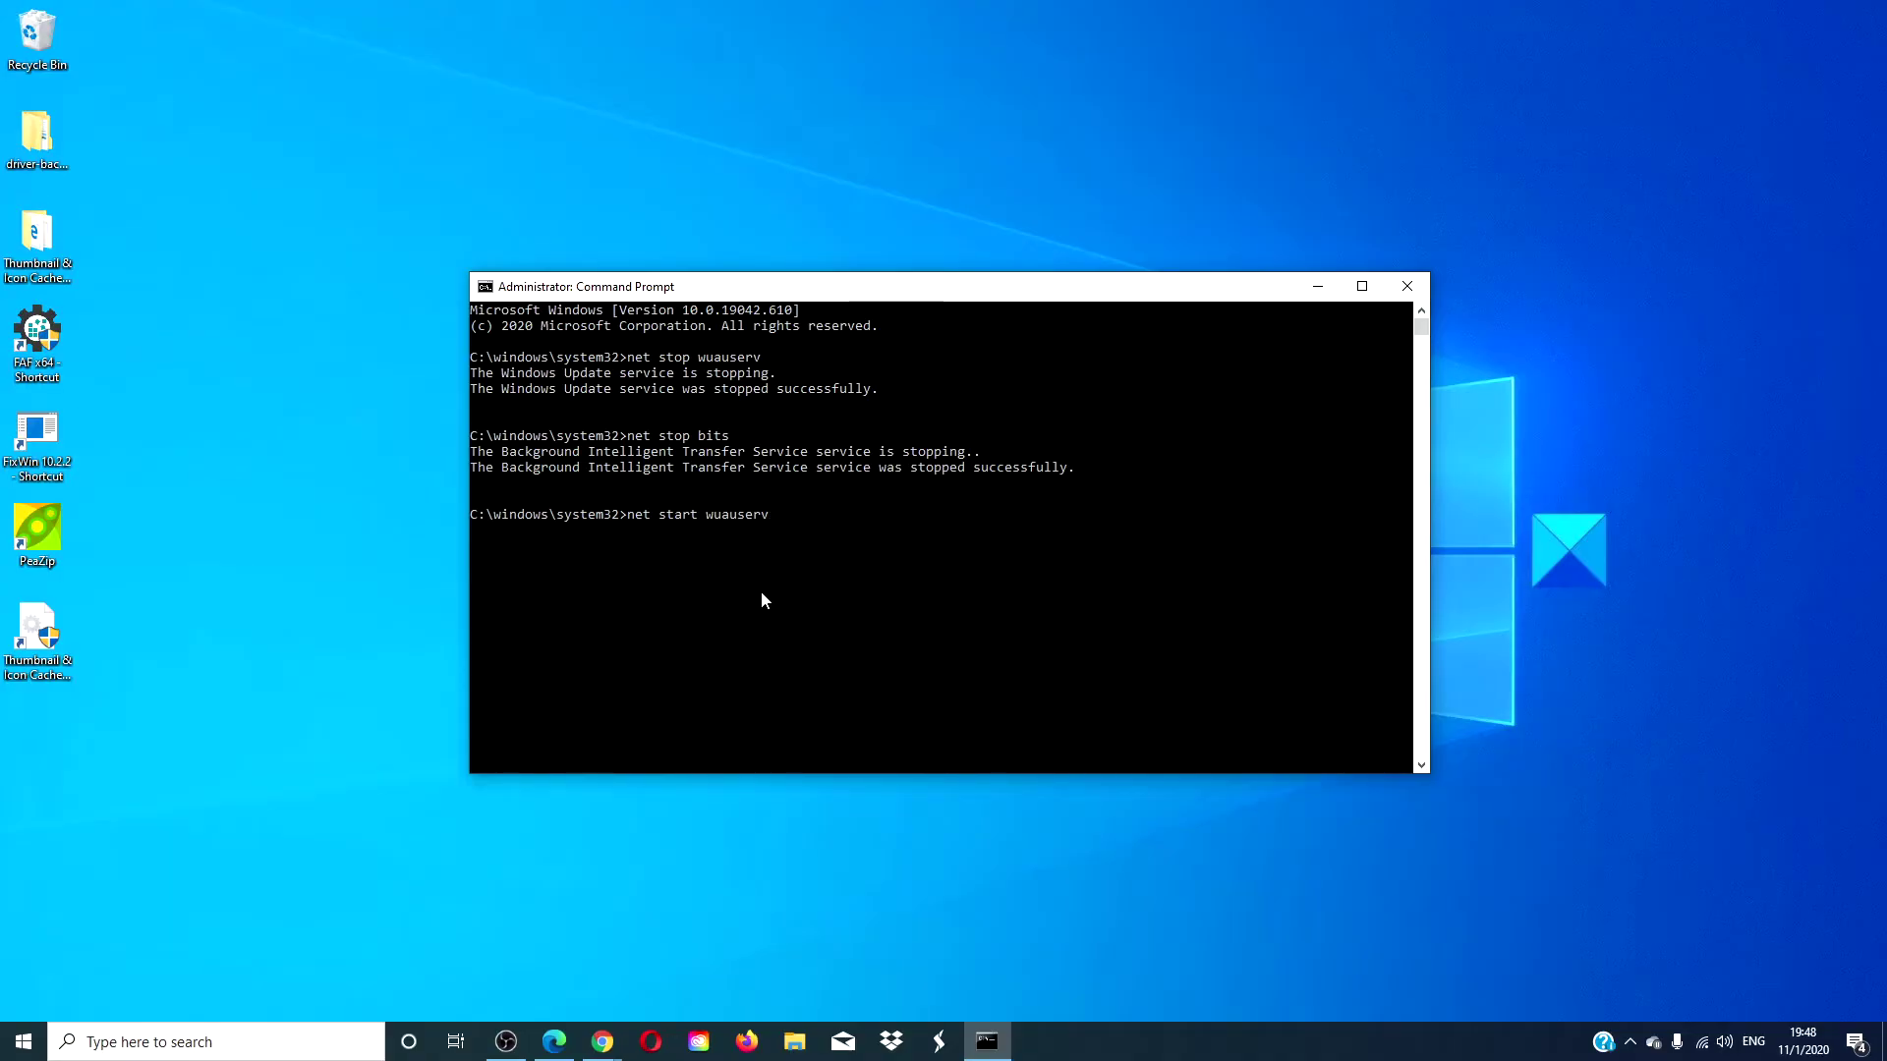
key("Return")
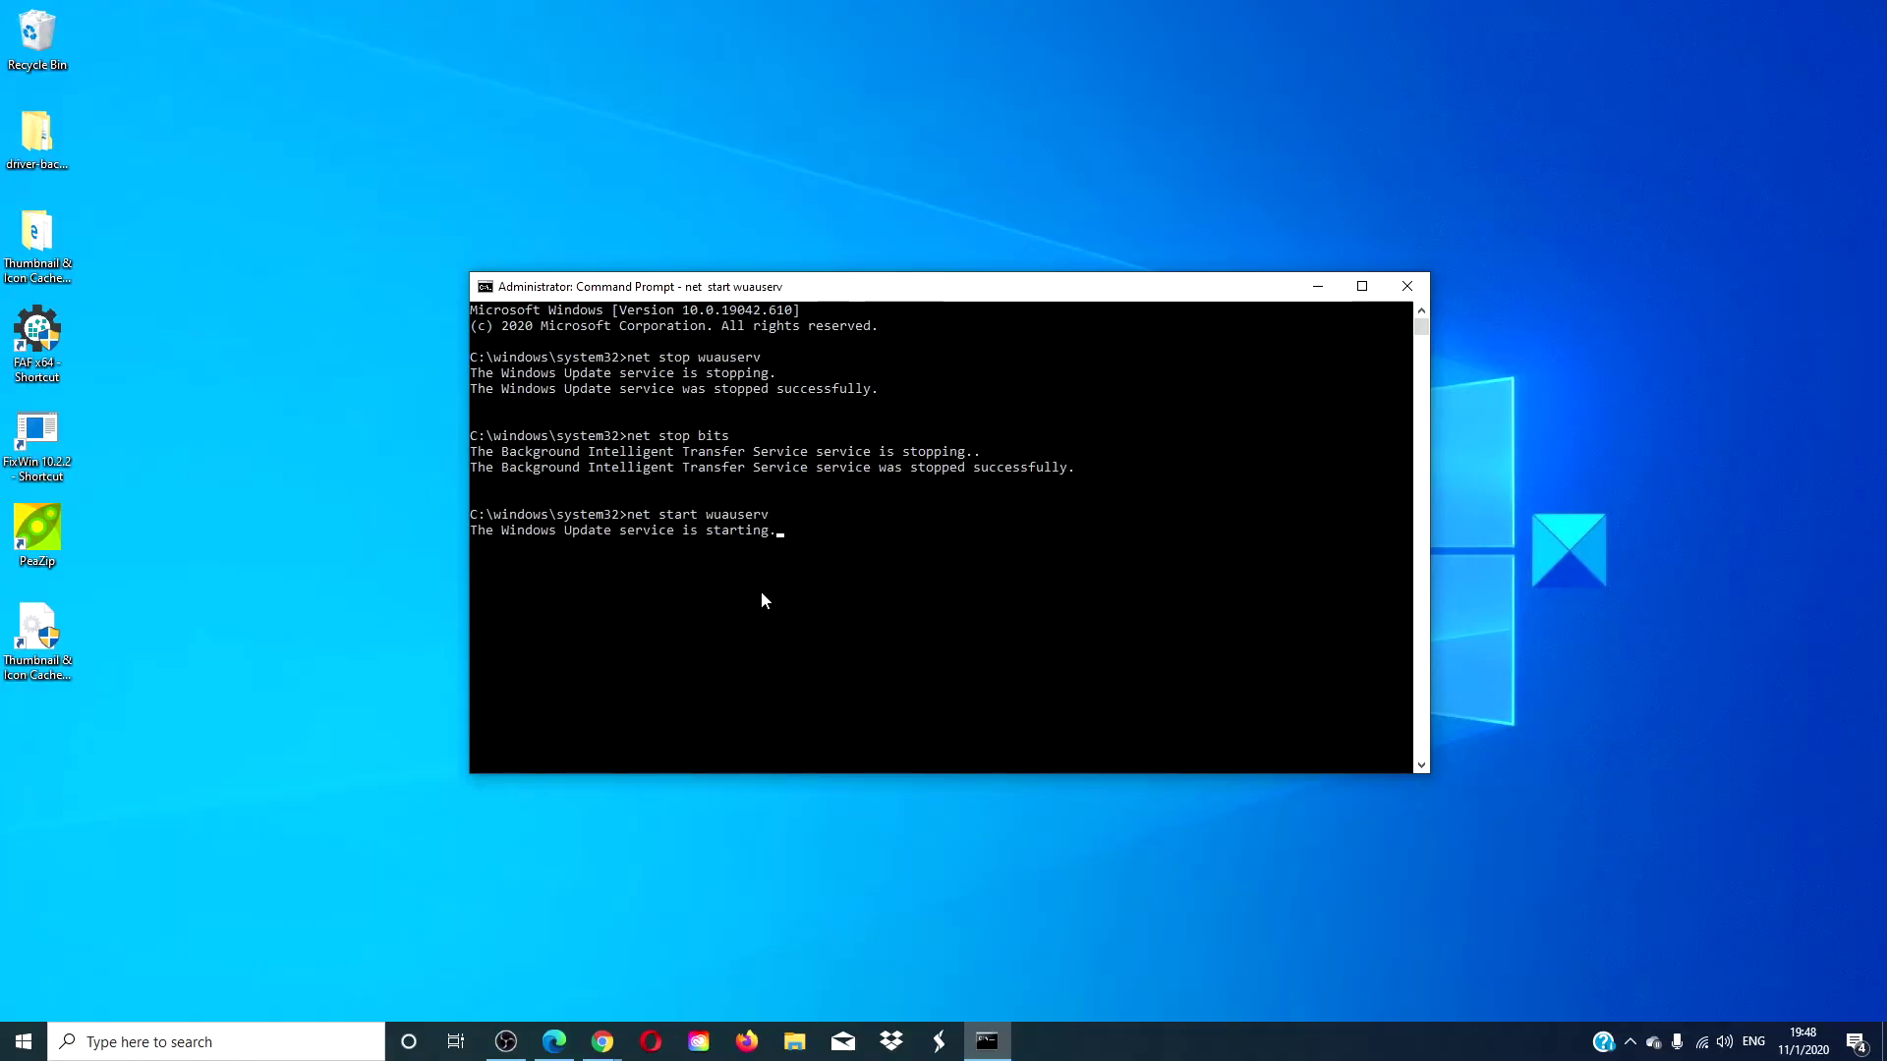
type("net start ")
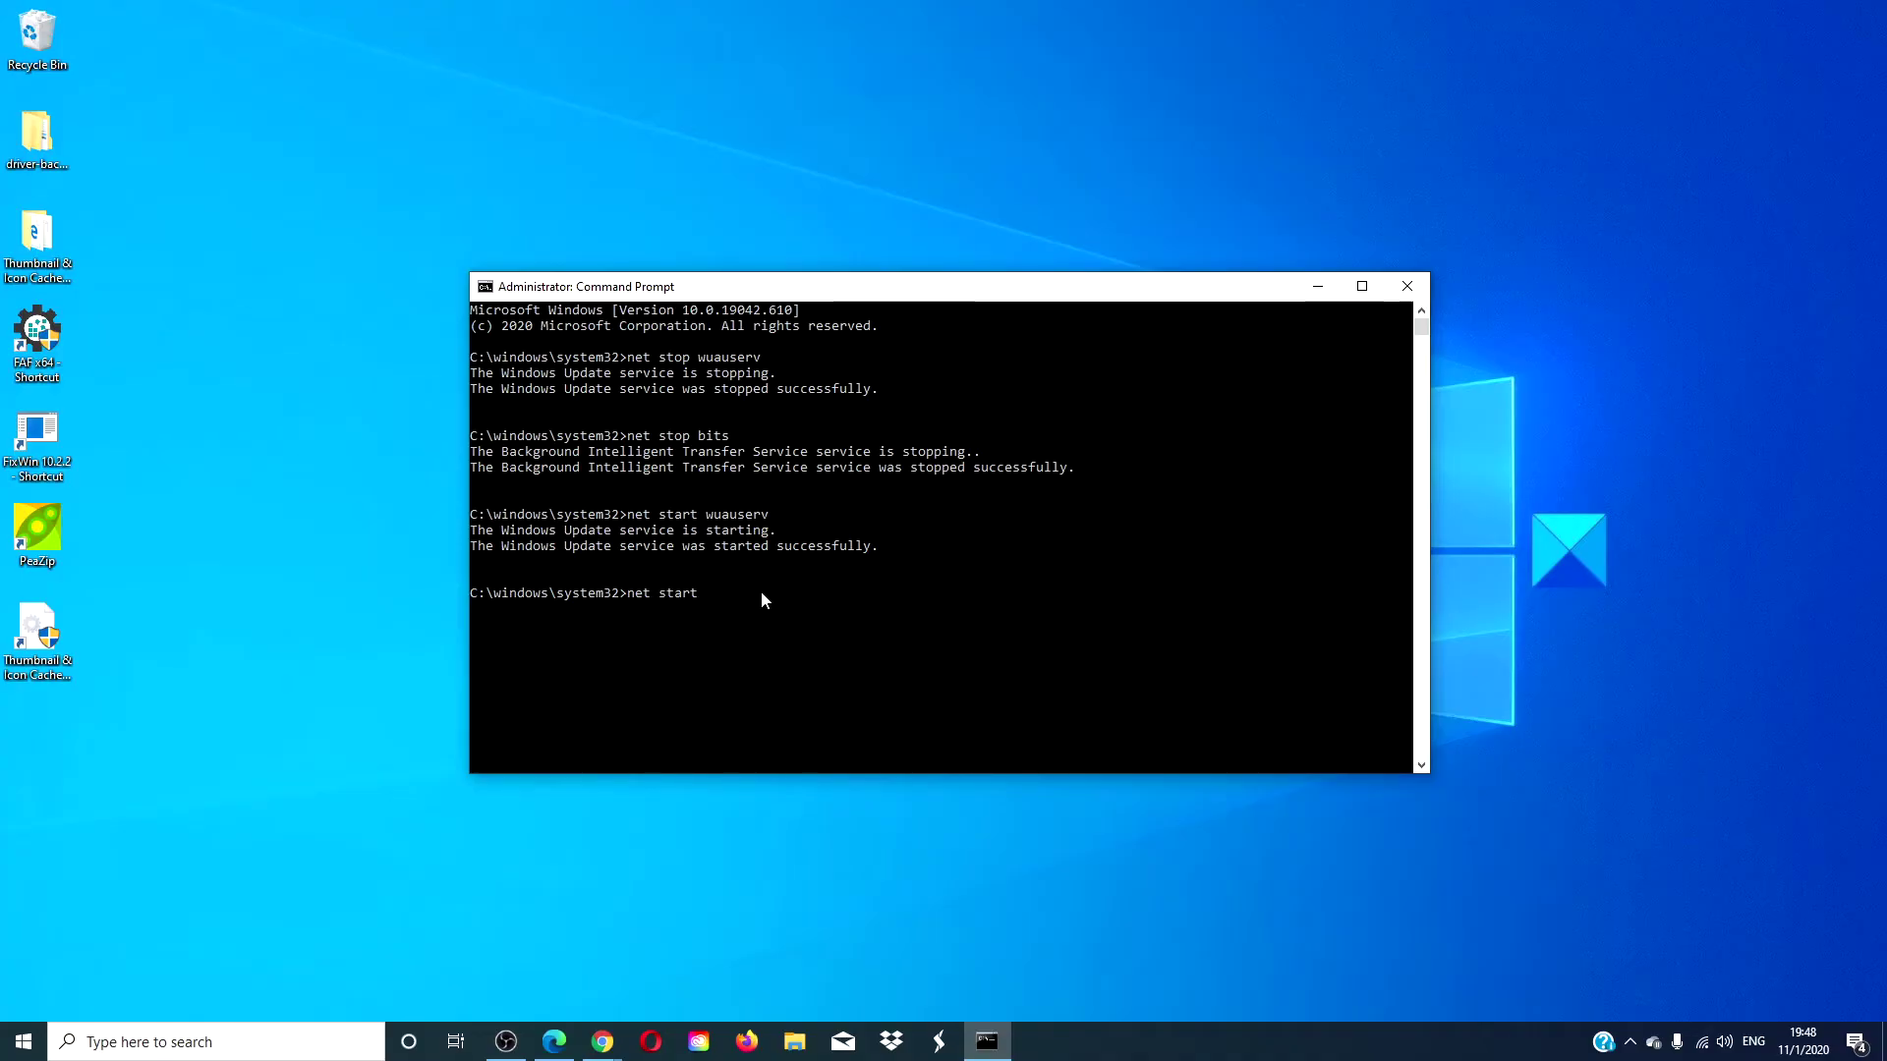
type("bits")
key("Return")
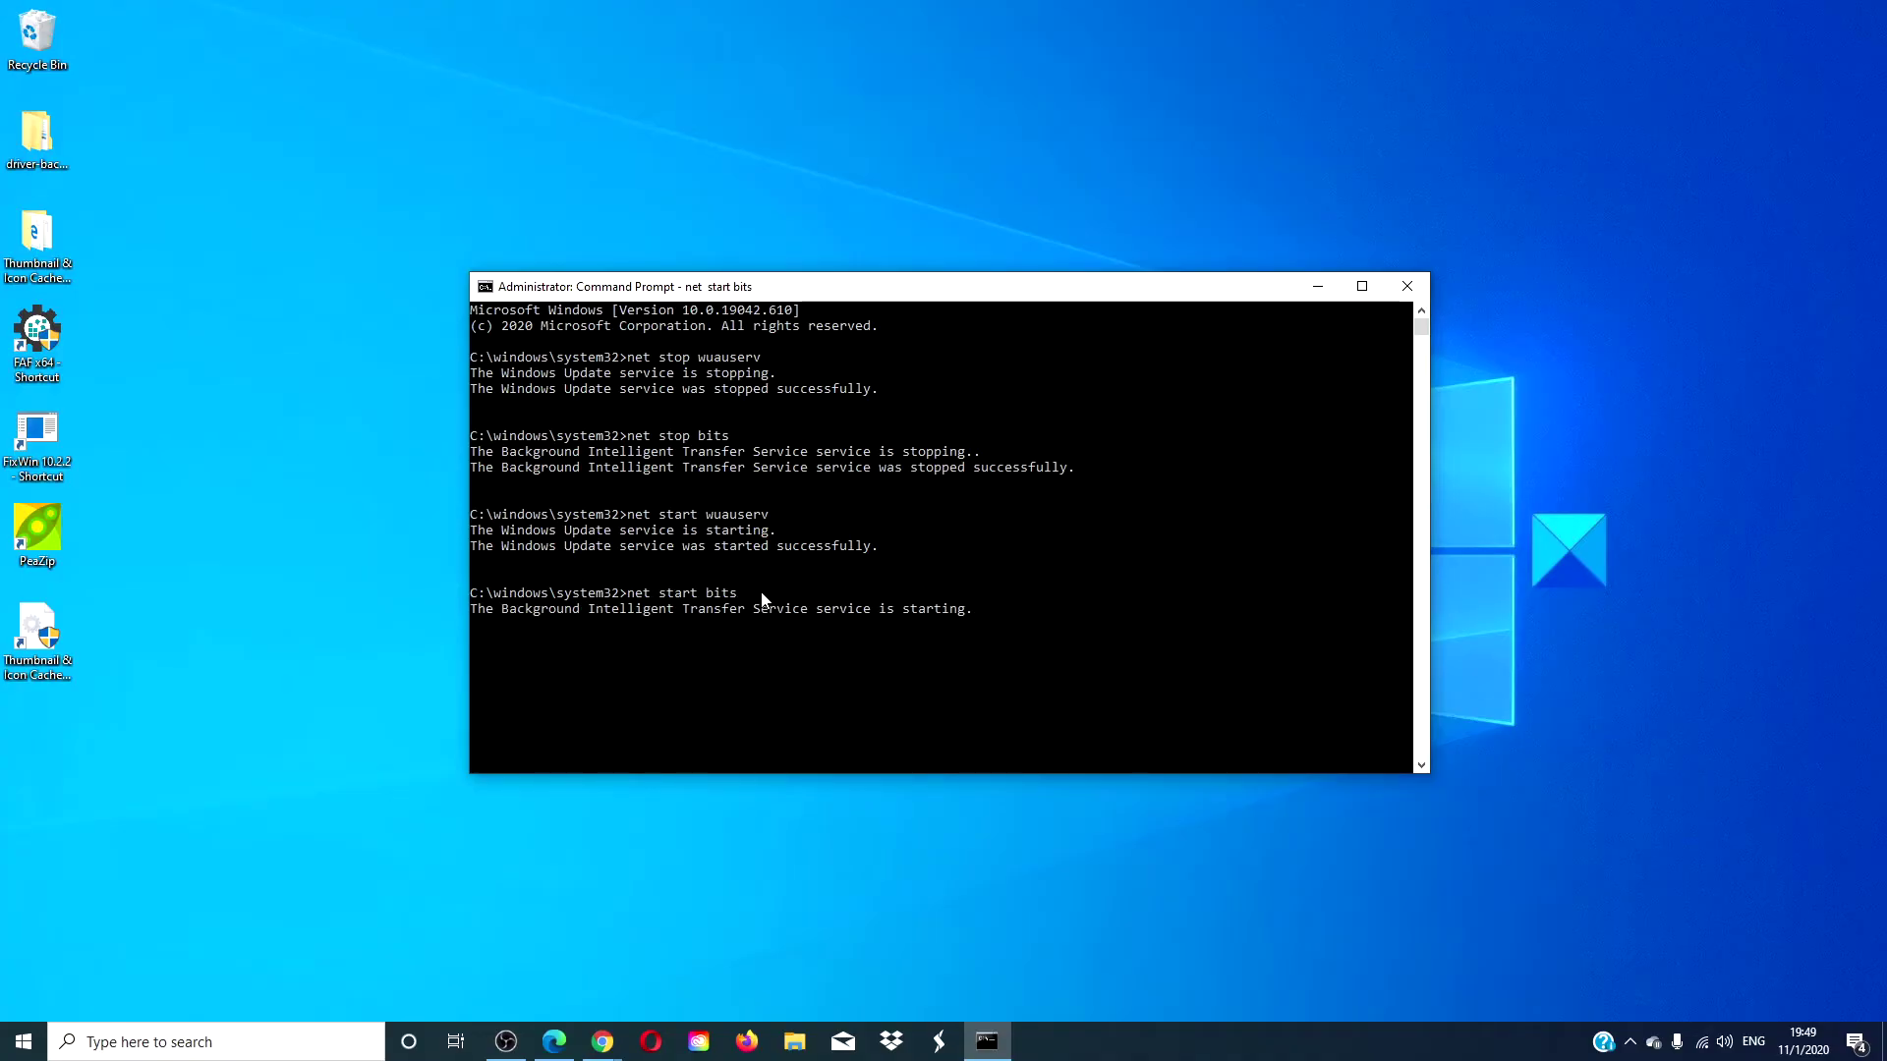
type("e")
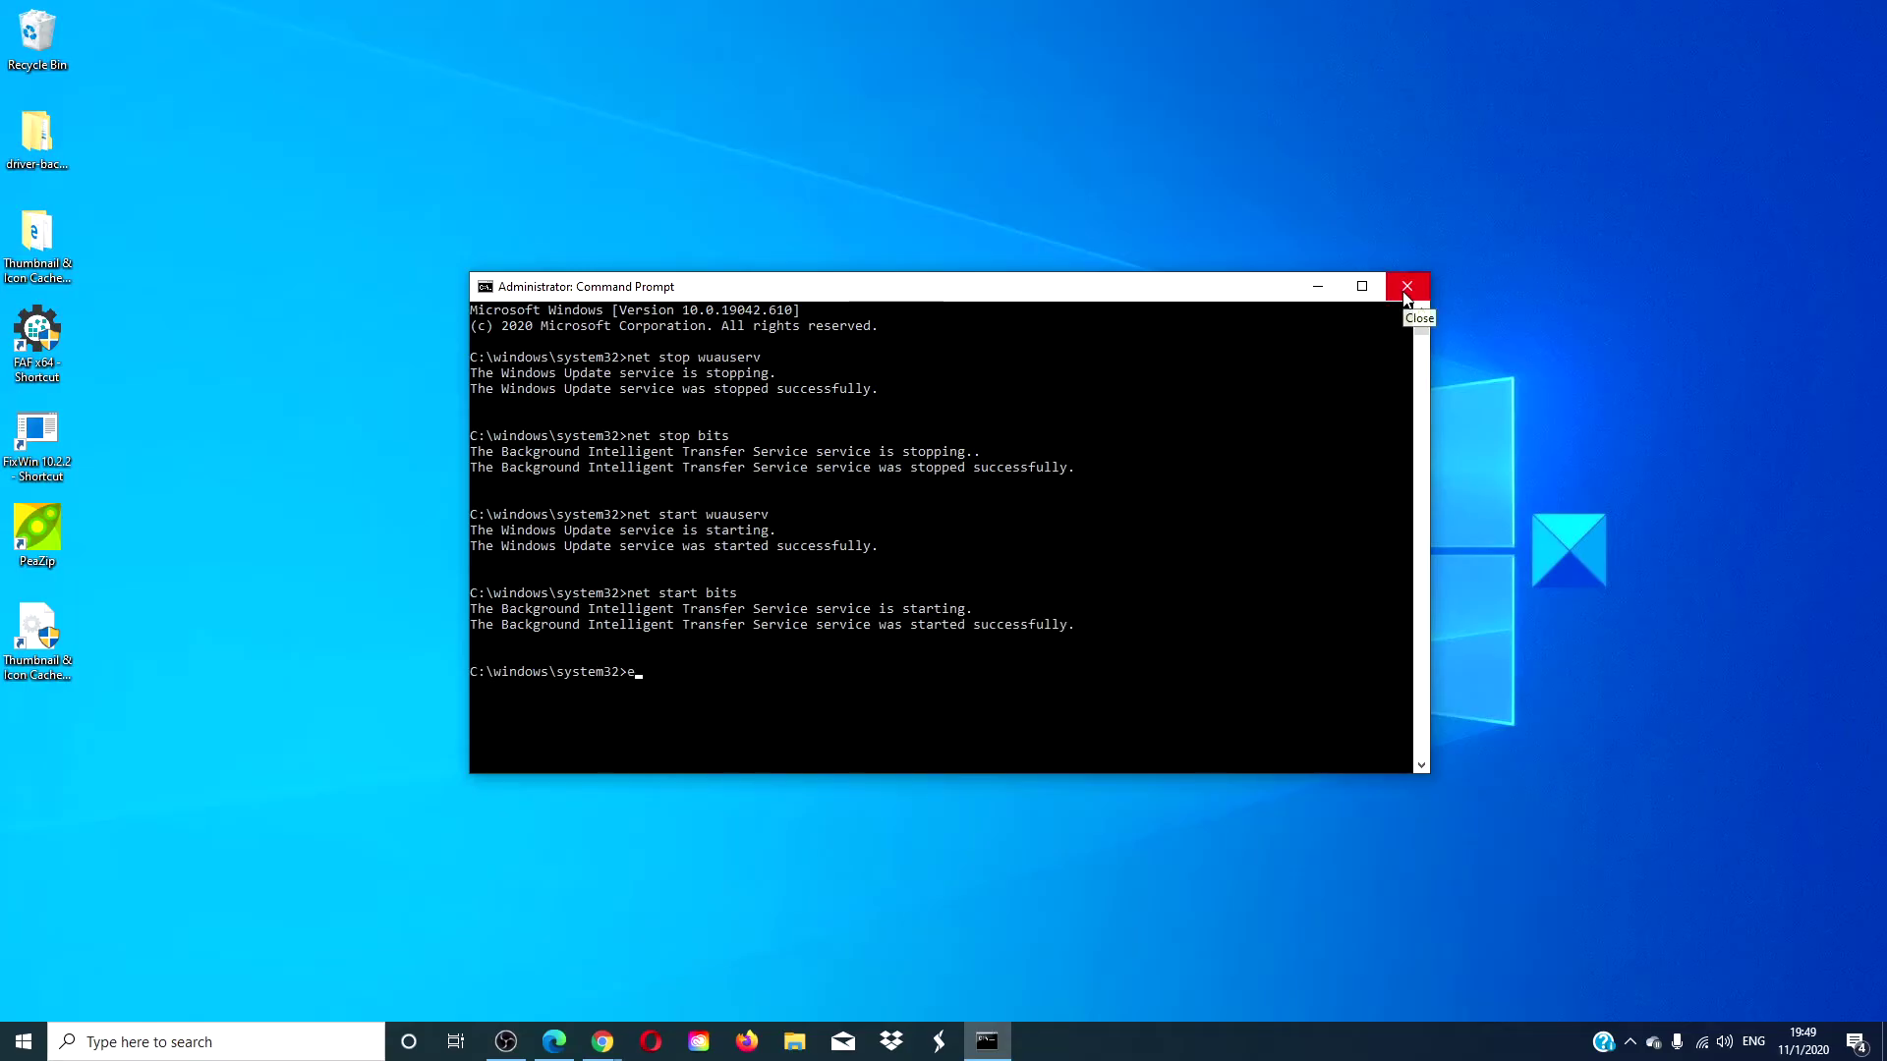
type("xit")
key("Return")
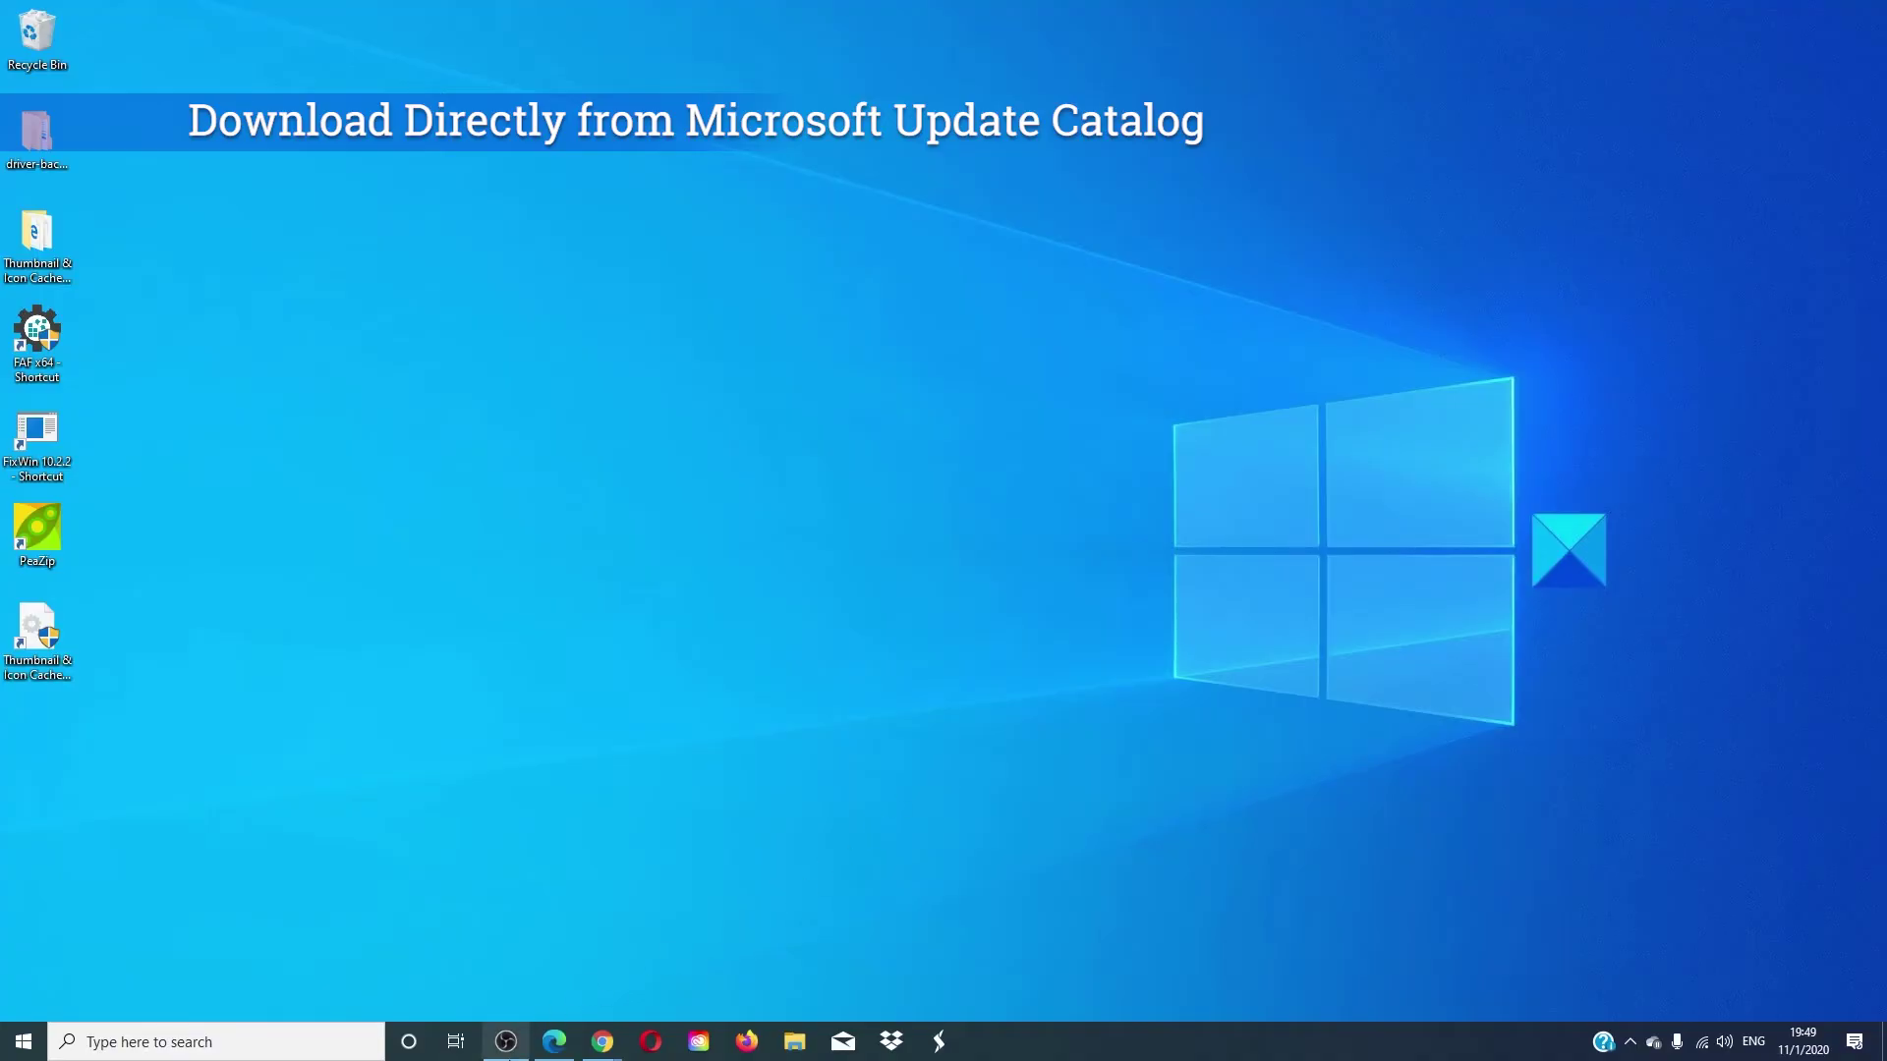
Step: Bring Edge forward from the taskbar and switch to the Microsoft Update Catalog tab
left_click(554, 1041)
left_click(339, 16)
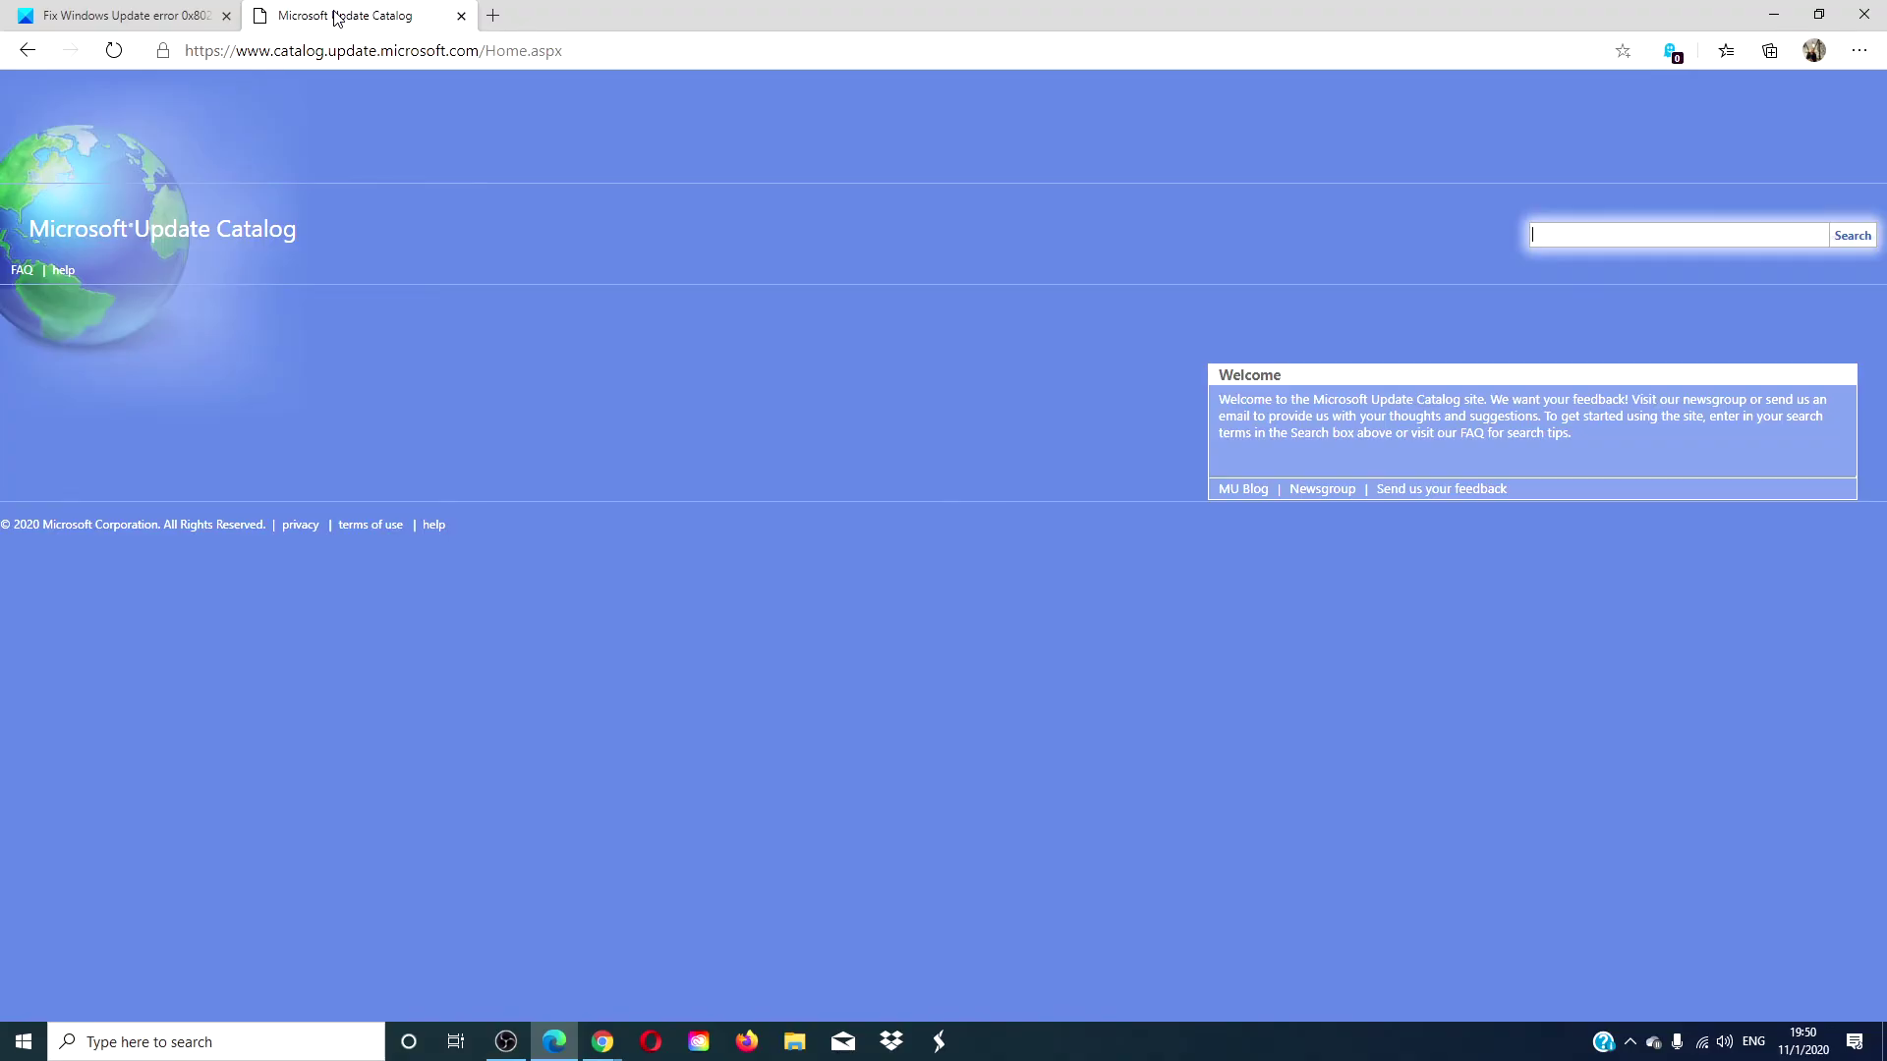
Step: Switch to the first Edge tab, the TheWindowsClub article on error 0x80244007
left_click(114, 19)
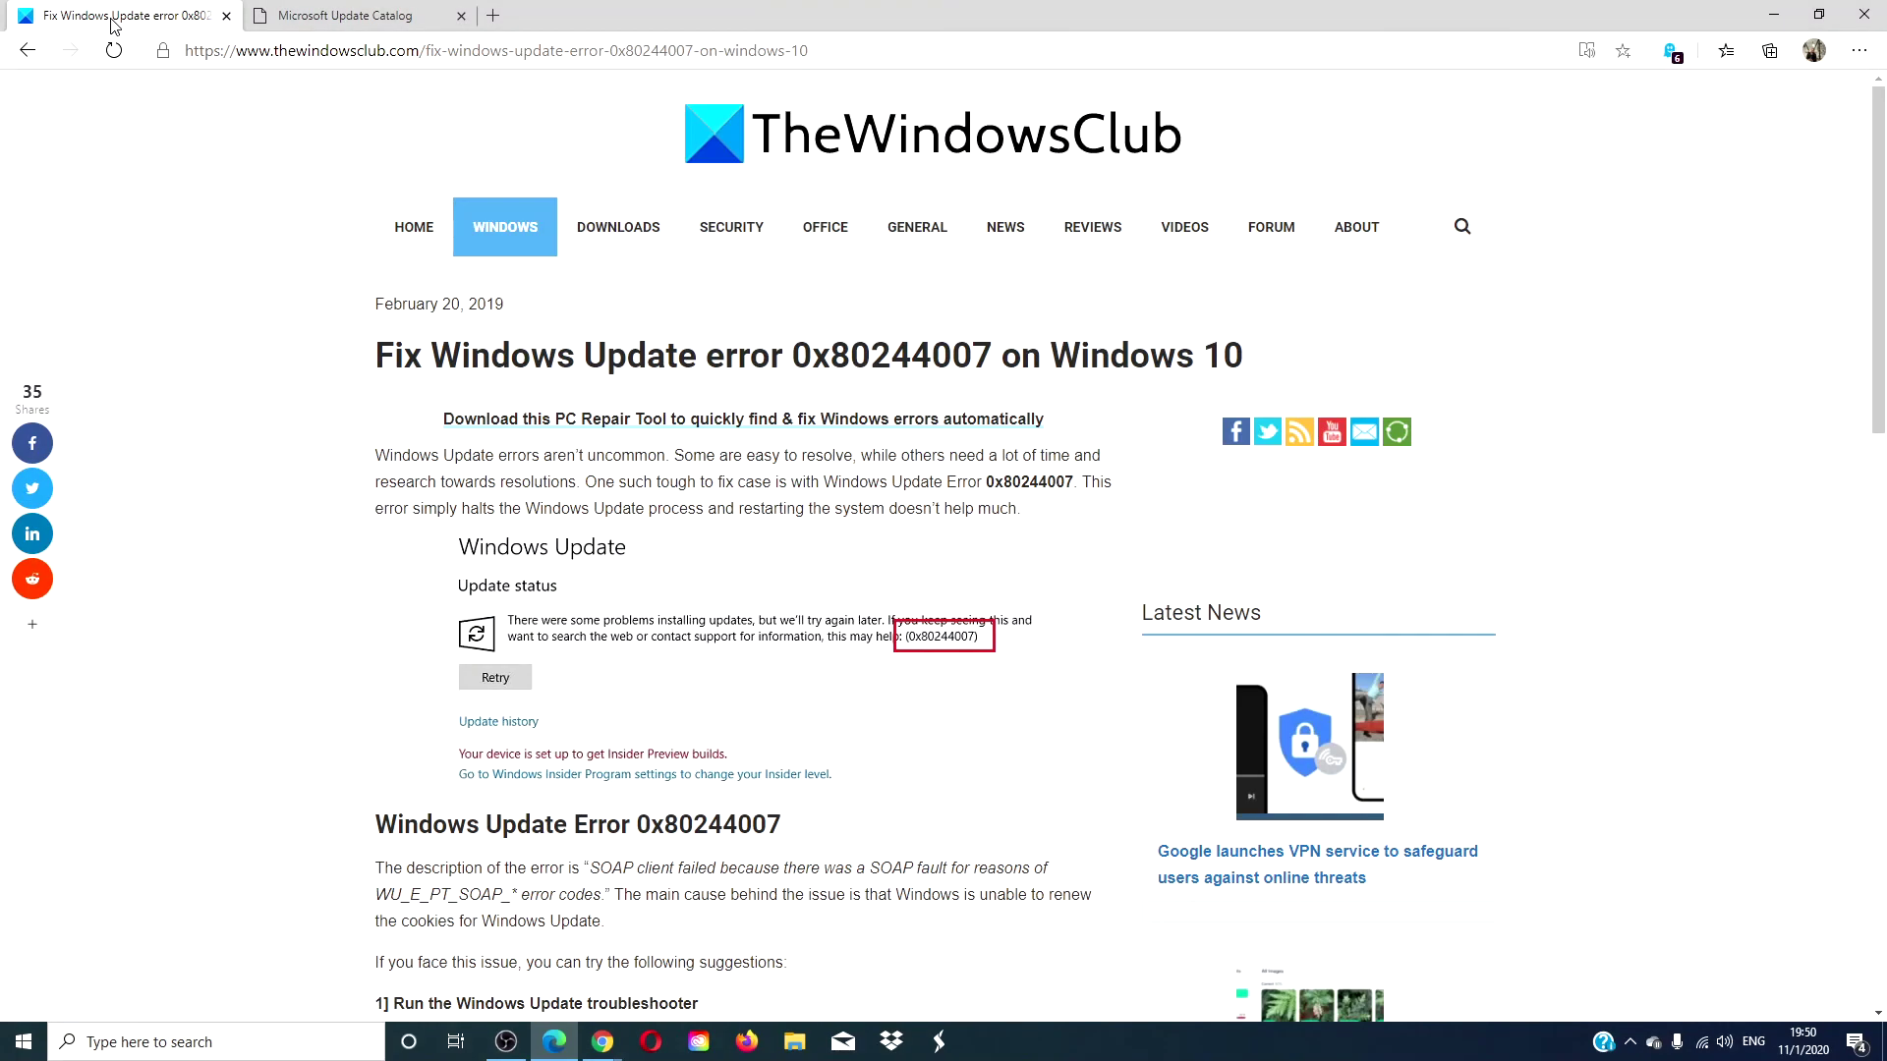